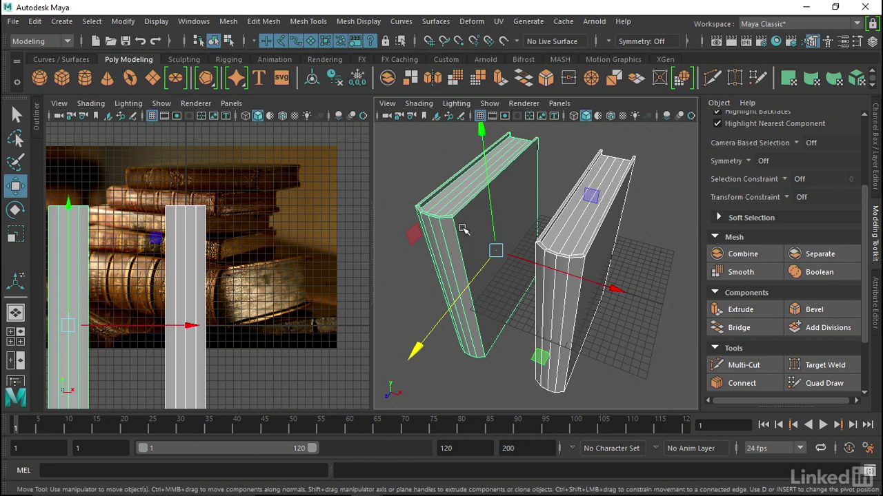
- Select only the left book and try scaling it wider along the X axis
alt+drag(462, 229, 510, 229)
click(492, 232)
alt+right_drag(493, 234, 536, 250)
alt+drag(537, 250, 517, 251)
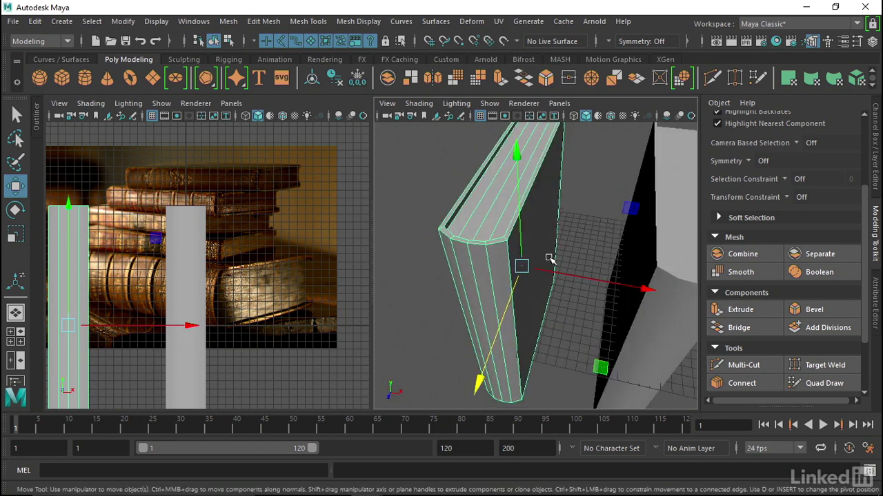
key(r)
alt+drag(584, 292, 801, 293)
- Examine the scaled book's cover thickness at the side edges and along the spine
alt+drag(595, 232, 553, 241)
alt+middle_drag(554, 242, 522, 243)
alt+right_drag(523, 243, 556, 254)
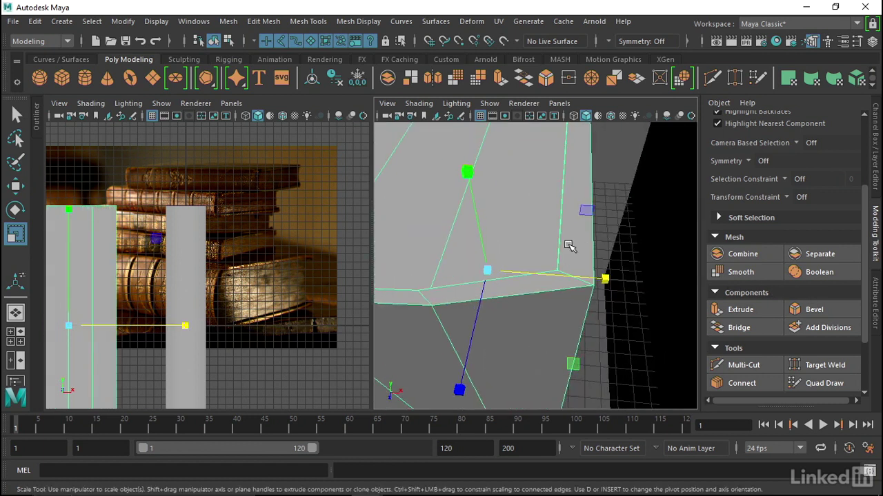
alt+drag(558, 253, 510, 275)
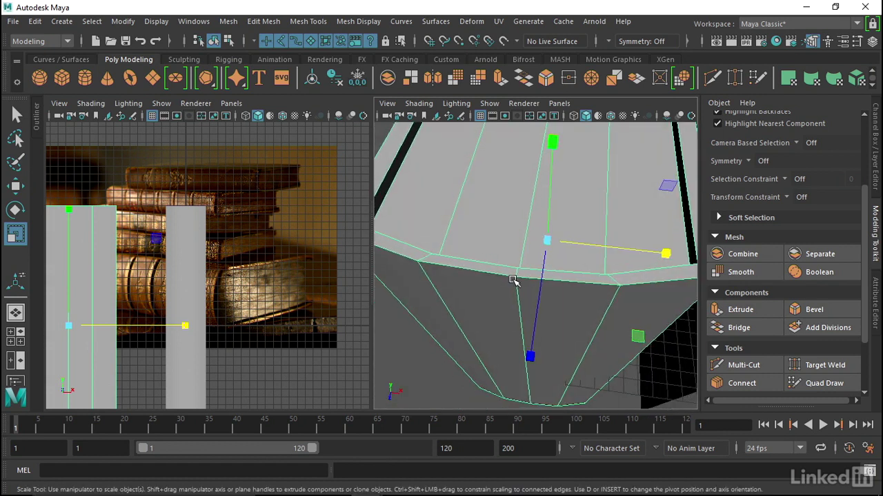
alt+right_drag(533, 269, 489, 260)
alt+drag(489, 260, 475, 250)
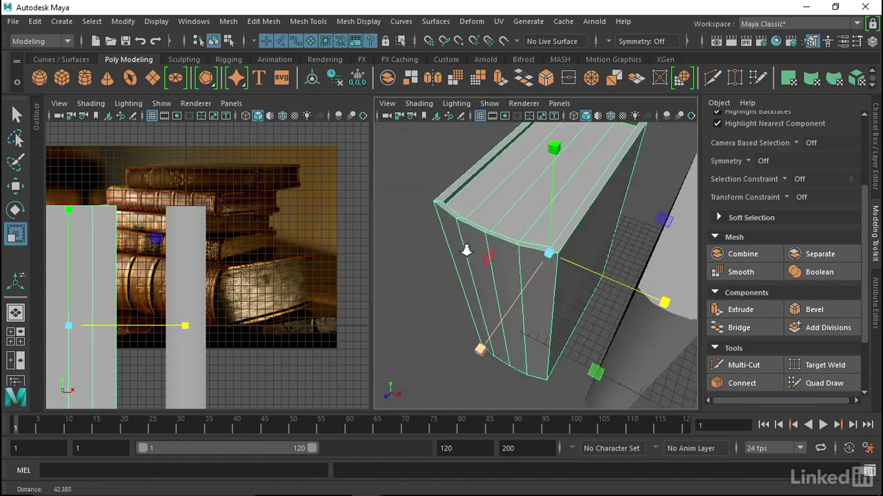
alt+right_drag(475, 251, 452, 243)
alt+drag(478, 218, 531, 179)
- Try scaling the book along its height and depth, and undo all of the scaling including the widening
drag(551, 146, 567, 238)
key(ctrl+z)
drag(466, 340, 409, 290)
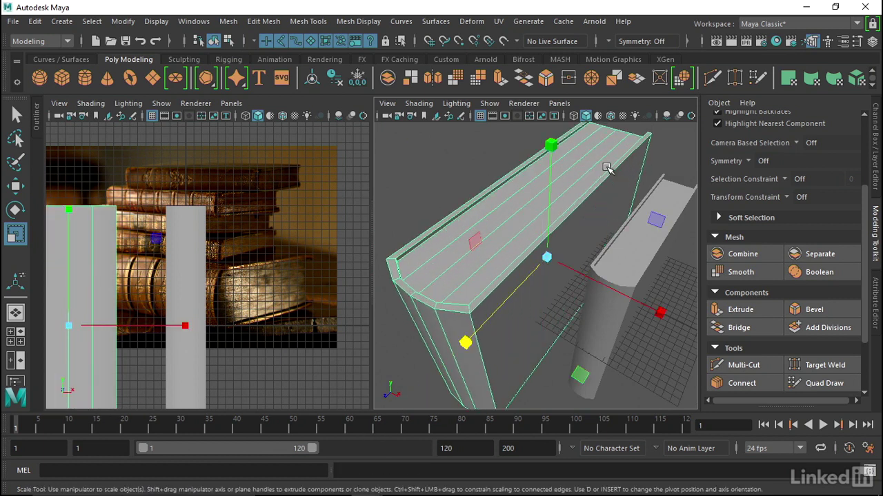
key(ctrl+z)
key(ctrl+z)
- Examine the cover thickness and proportions of the different books in the front-view reference photo
alt+right_drag(242, 268, 323, 278)
alt+middle_drag(322, 278, 290, 277)
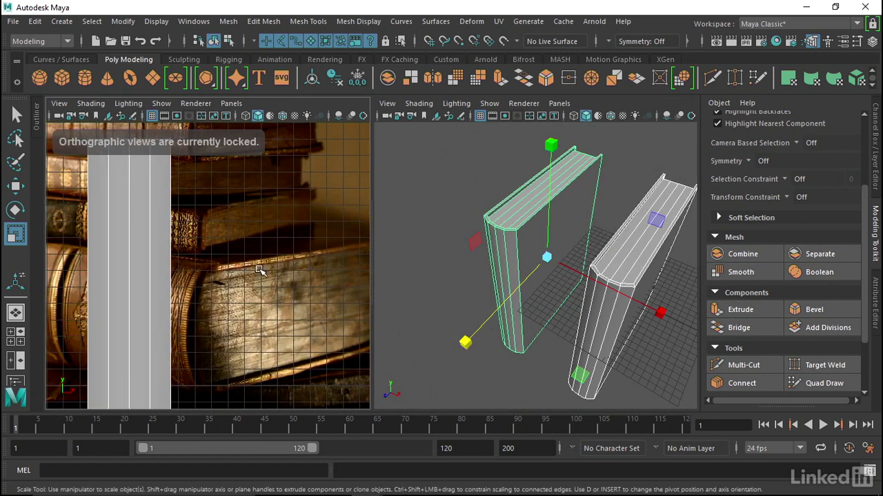
mouse_move(235, 250)
alt+middle_down()
mouse_move(260, 268)
mouse_move(263, 285)
alt+middle_up()
alt+middle_drag(263, 248, 278, 328)
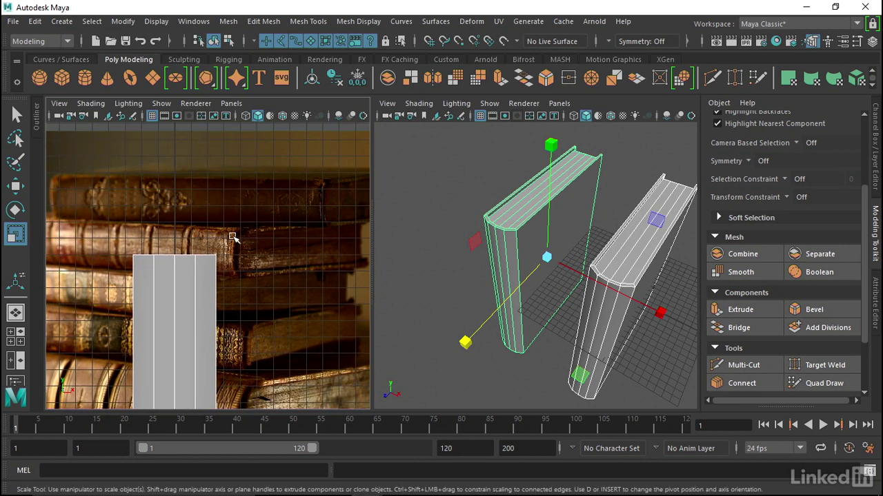
alt+middle_drag(254, 298, 264, 219)
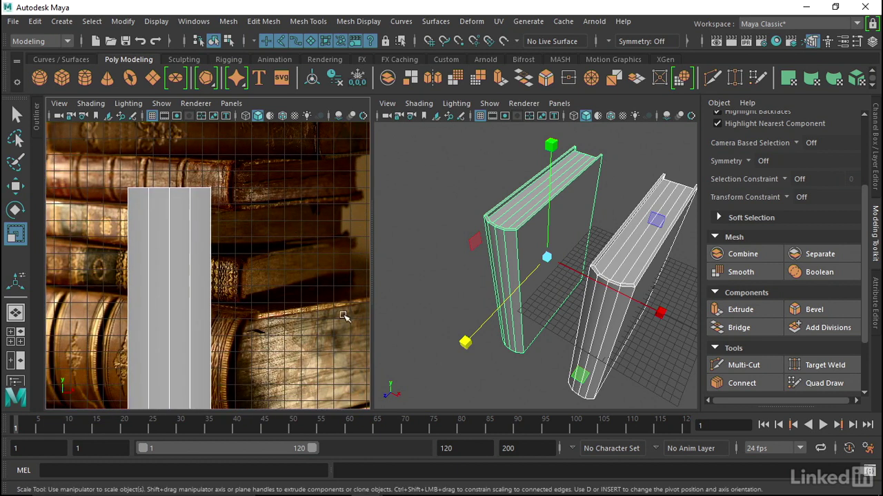
- Delete the faces of the left book's left half in the front view, keeping only the right half
alt+drag(422, 256, 552, 187)
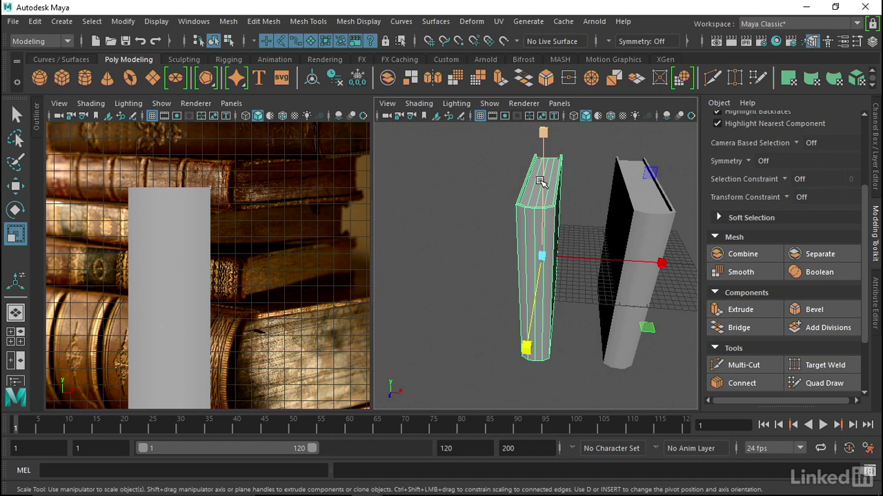
alt+middle_drag(196, 237, 276, 219)
alt+middle_drag(186, 235, 321, 197)
alt+right_drag(276, 200, 180, 212)
alt+middle_drag(170, 214, 269, 181)
mouse_move(261, 181)
alt+right_down()
mouse_move(233, 177)
mouse_move(211, 215)
alt+right_up()
alt+middle_drag(211, 215, 223, 178)
alt+right_drag(223, 178, 229, 155)
alt+middle_drag(233, 167, 221, 182)
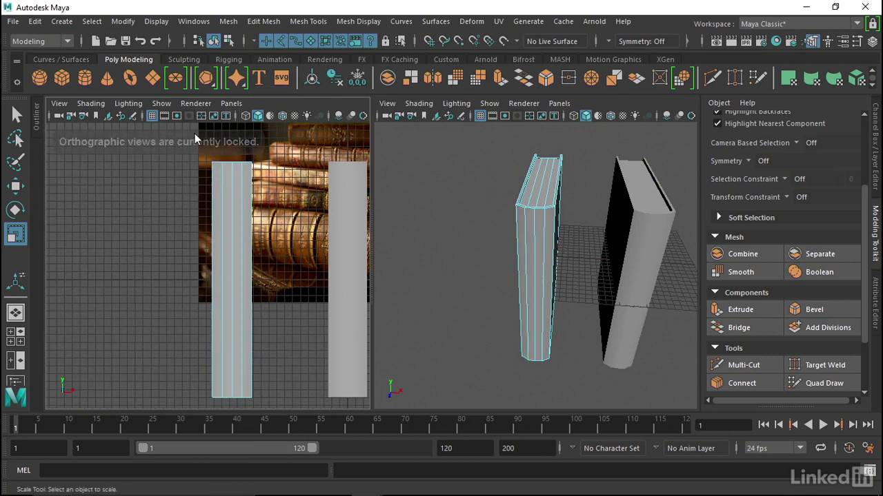
drag(204, 146, 230, 414)
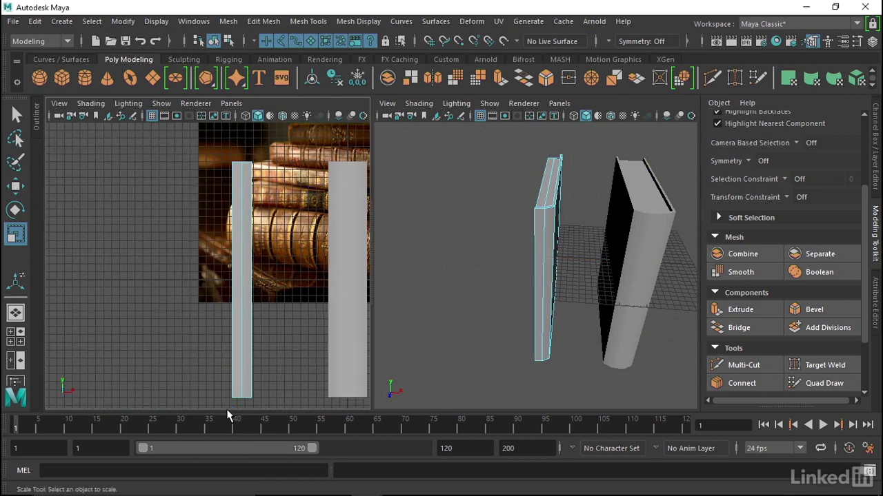
- Select the half book's outer cover vertices on the right side and move them outward along X to thicken the book
right_drag(253, 172, 200, 107)
alt+middle_drag(244, 210, 236, 185)
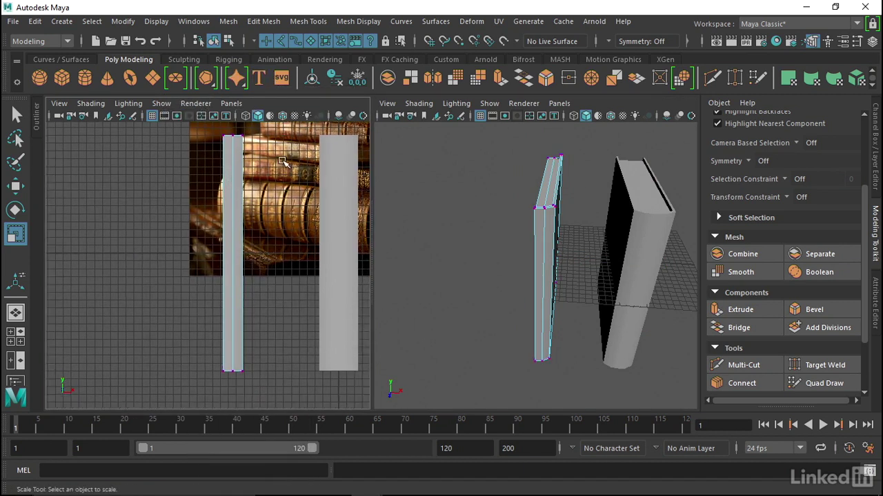
scroll(272, 144, down, 1)
drag(263, 131, 236, 394)
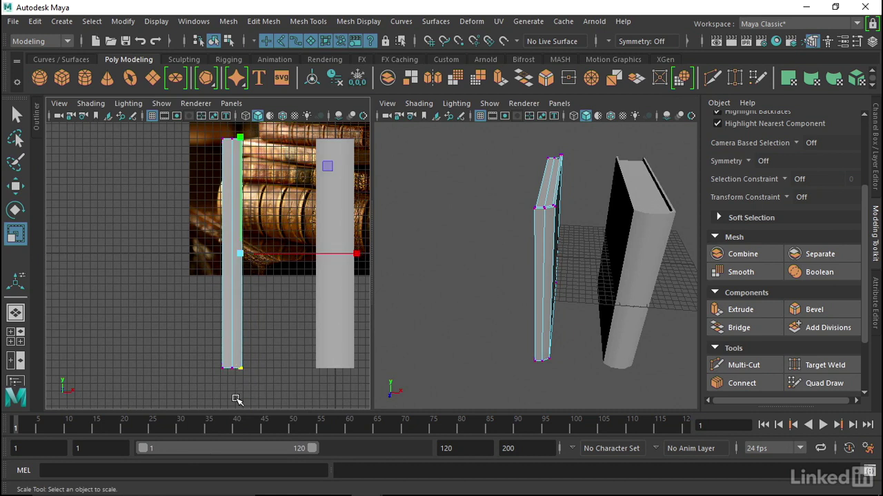
alt+middle_drag(310, 211, 299, 262)
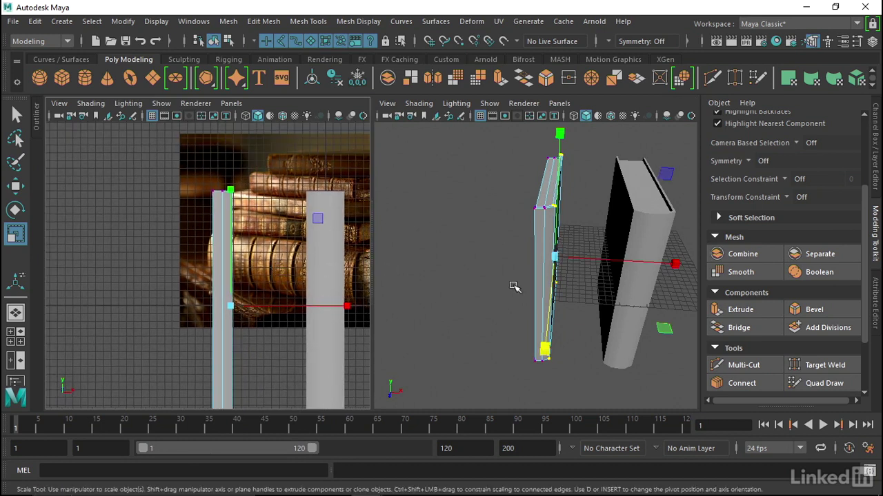
key(w)
drag(575, 255, 566, 234)
alt+right_drag(566, 234, 586, 243)
alt+middle_drag(521, 254, 492, 304)
alt+right_drag(492, 303, 599, 216)
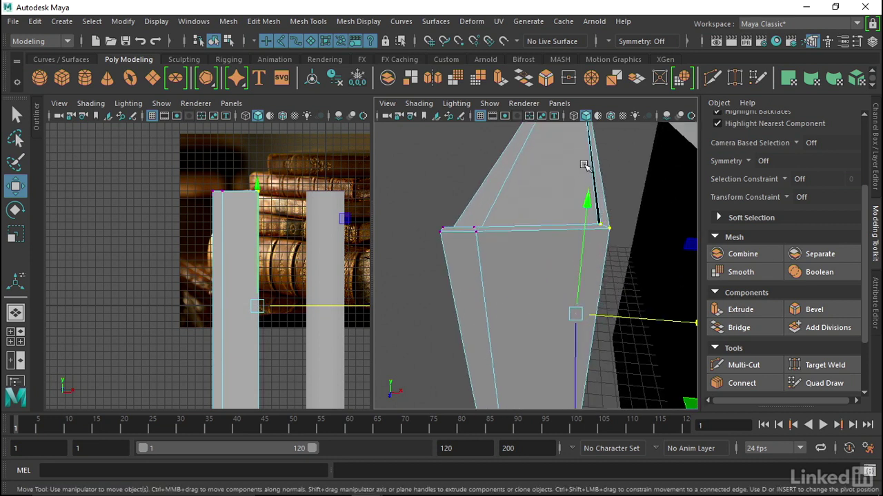
alt+right_drag(590, 191, 555, 188)
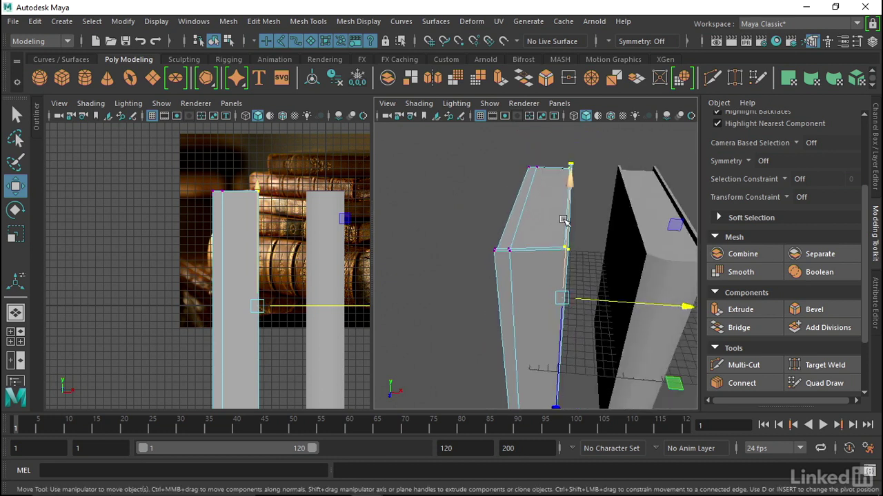
alt+middle_drag(576, 222, 591, 212)
alt+right_drag(590, 211, 564, 208)
- Move the half book's middle column of vertices along X to about midway between the open cut and the outer cover
drag(235, 171, 231, 398)
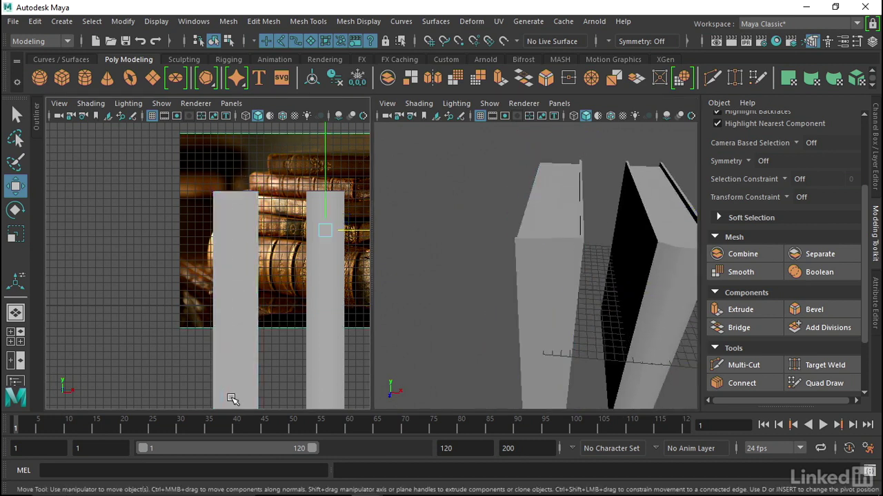
alt+middle_drag(232, 400, 239, 269)
drag(199, 295, 250, 326)
right_drag(246, 306, 188, 113)
alt+right_drag(314, 213, 233, 233)
alt+middle_drag(233, 233, 237, 245)
drag(241, 135, 227, 341)
drag(258, 239, 268, 241)
- Lower the half book's top vertices to shorten its height, and return to object mode
alt+right_drag(543, 189, 519, 193)
mouse_move(519, 193)
alt+mouse_down()
mouse_move(561, 258)
mouse_move(526, 192)
alt+mouse_up()
drag(475, 138, 582, 244)
alt+drag(581, 242, 562, 213)
drag(550, 159, 566, 200)
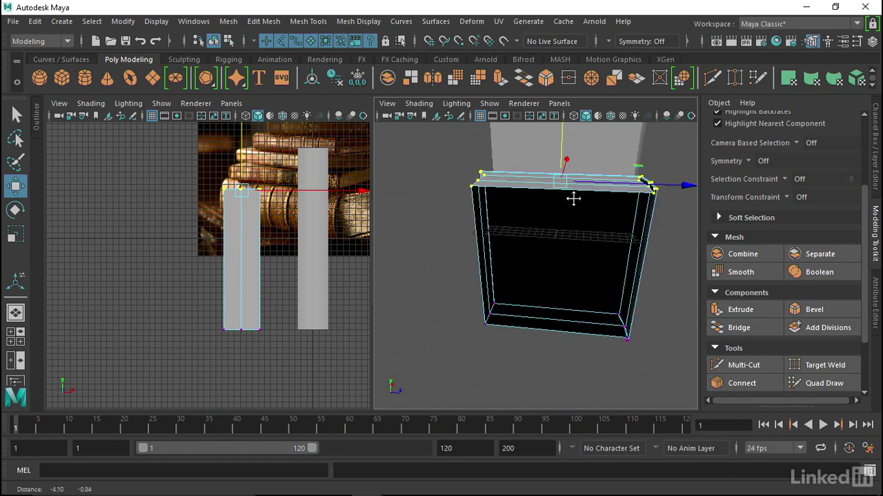
alt+right_drag(566, 199, 451, 173)
drag(452, 175, 525, 323)
alt+drag(508, 256, 522, 282)
right_drag(522, 282, 586, 93)
- Reset the Mirror options, turn off Cut Geometry and set the mirror axis position to Object, keeping the X axis
alt+drag(550, 191, 557, 222)
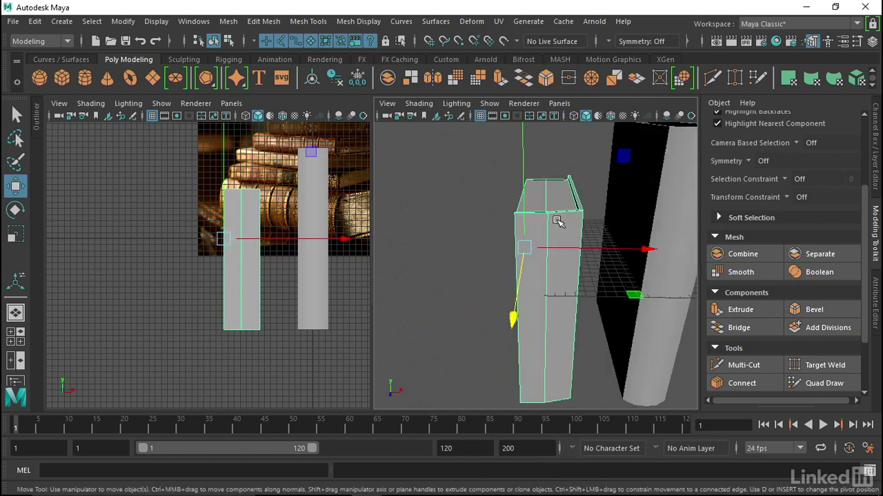
alt+drag(541, 247, 544, 213)
mouse_move(544, 269)
alt+mouse_down()
mouse_move(568, 264)
mouse_move(531, 272)
mouse_move(538, 255)
mouse_move(533, 264)
alt+mouse_up()
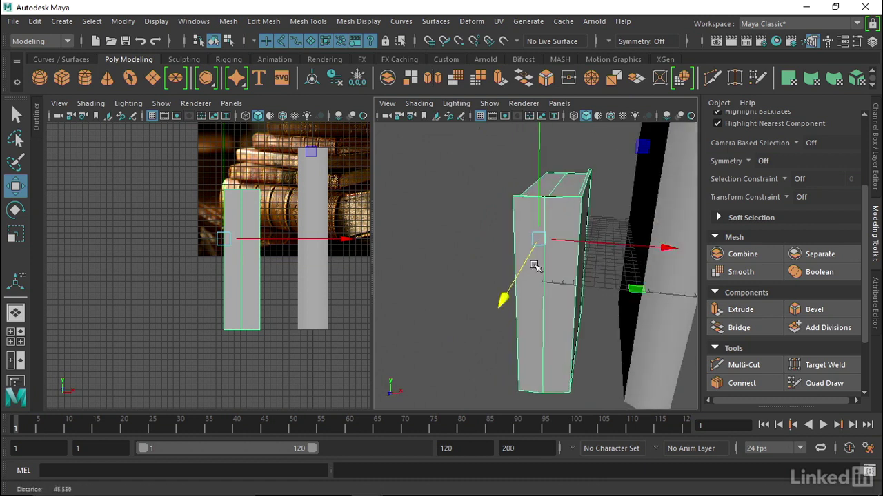
click(229, 21)
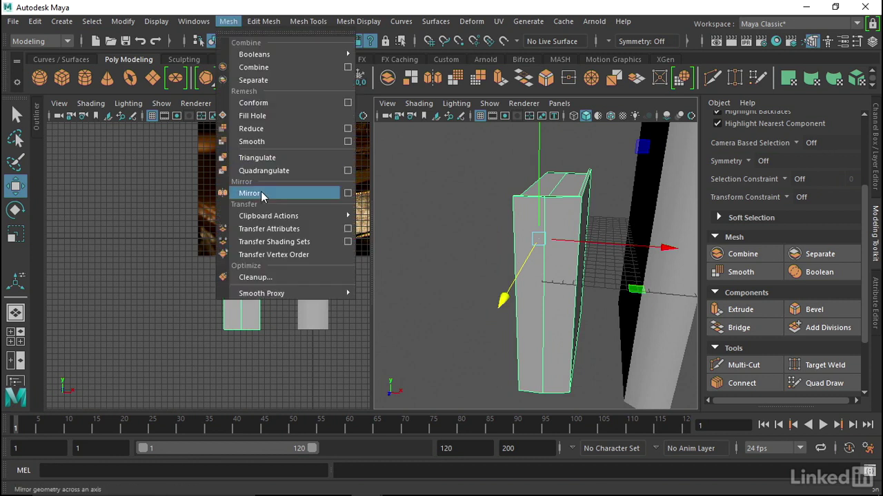
click(348, 193)
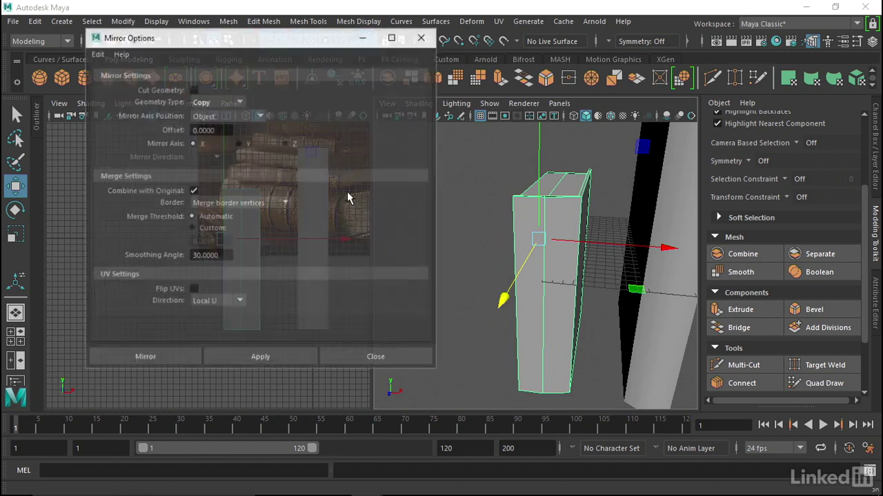
click(81, 56)
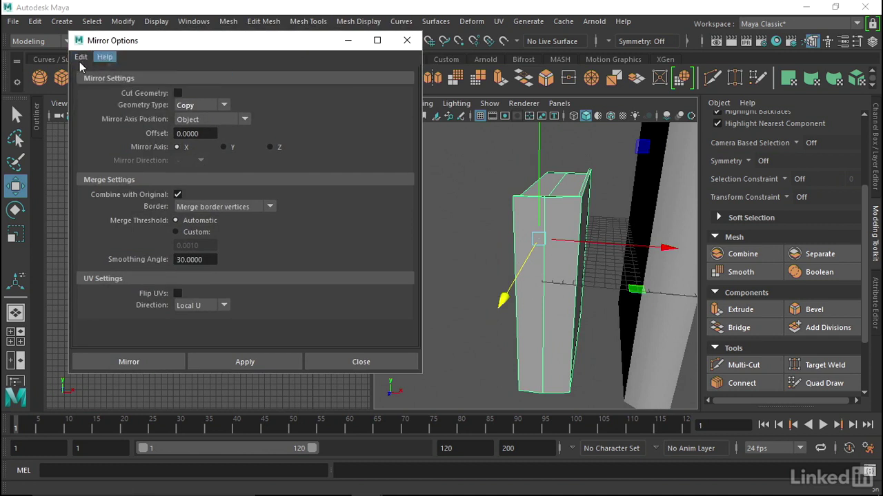
click(106, 83)
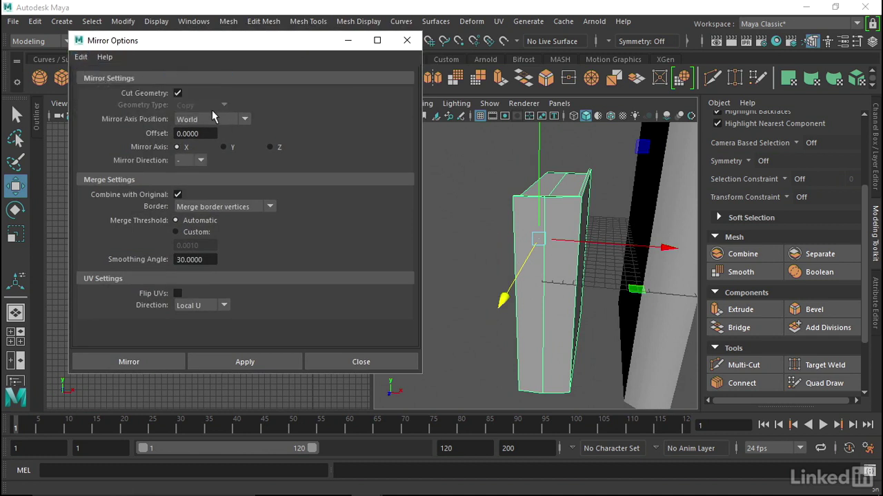
click(178, 93)
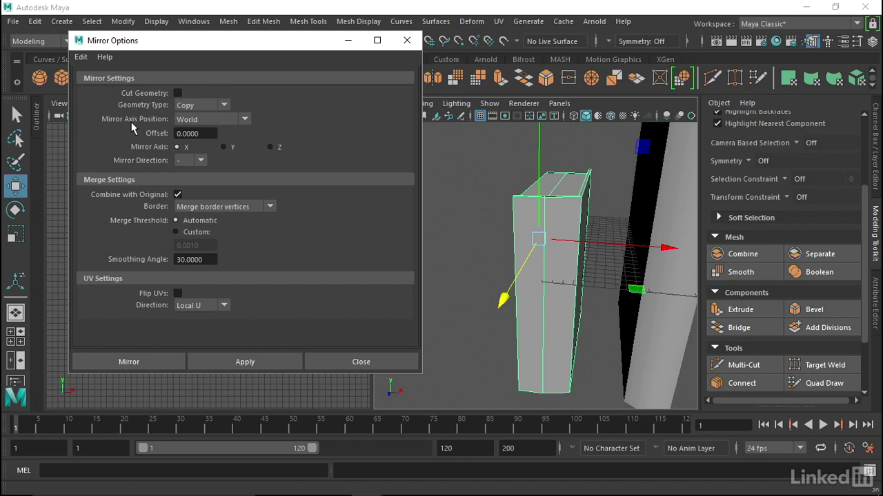
click(191, 123)
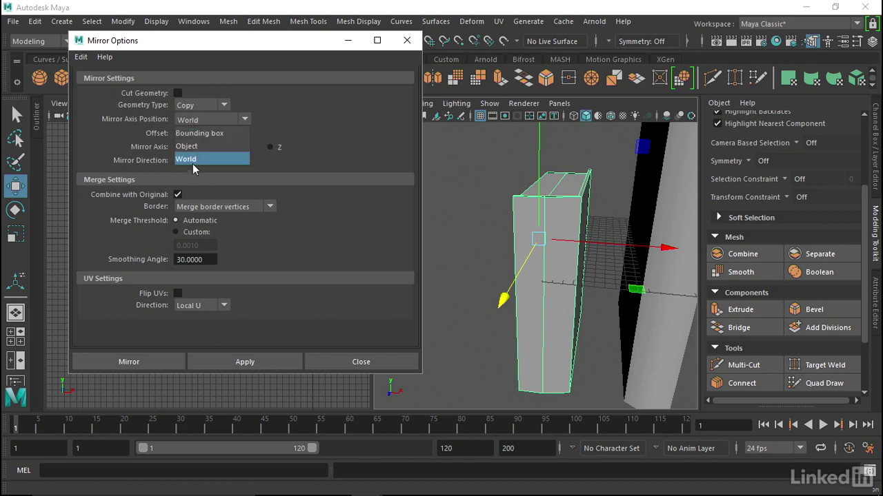
click(193, 146)
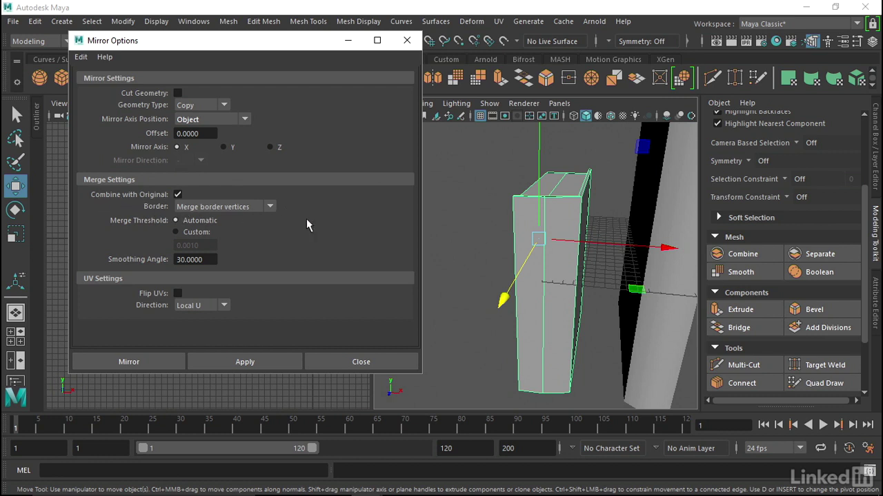
- Mirror the half book across X to form the complete thick book
click(245, 363)
alt+drag(503, 266, 476, 239)
scroll(532, 279, down, 3)
scroll(473, 262, down, 3)
scroll(484, 275, down, 2)
scroll(509, 254, up, 4)
scroll(493, 238, down, 2)
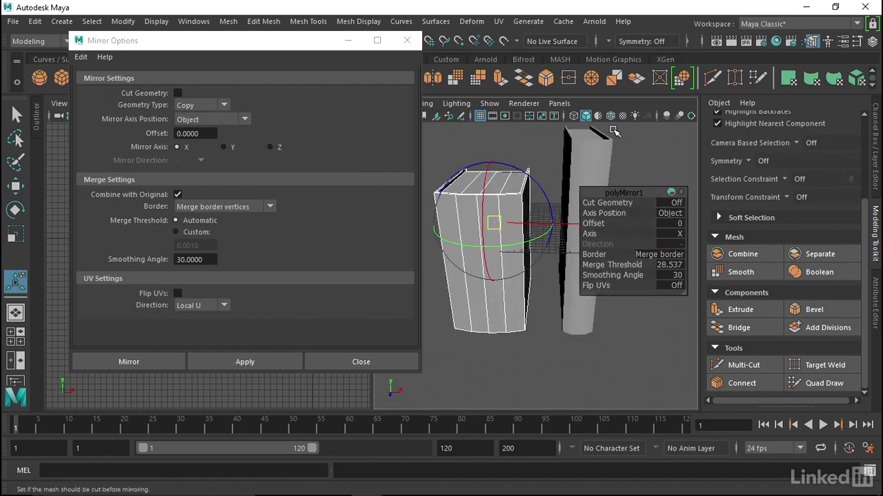
- Hide the thick mirrored book and select the remaining slim book, closing the mirror settings
click(588, 163)
scroll(552, 169, down, 2)
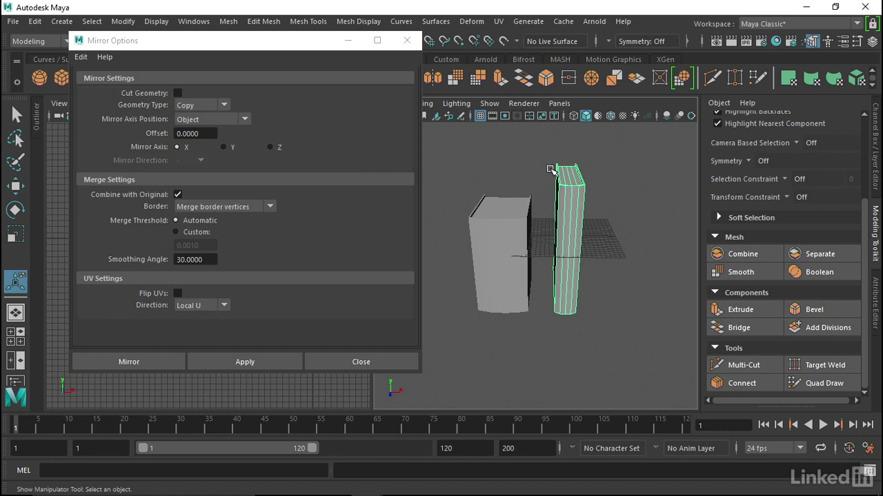
click(468, 268)
key(ctrl+h)
alt+drag(531, 204, 506, 260)
click(550, 192)
click(406, 44)
click(406, 44)
- Examine the groove where the cover meets the spine on the books in the reference photo
scroll(506, 260, up, 3)
alt+middle_drag(484, 237, 536, 255)
scroll(322, 212, up, 6)
alt+middle_drag(322, 212, 171, 277)
scroll(245, 253, up, 3)
alt+middle_drag(245, 253, 231, 299)
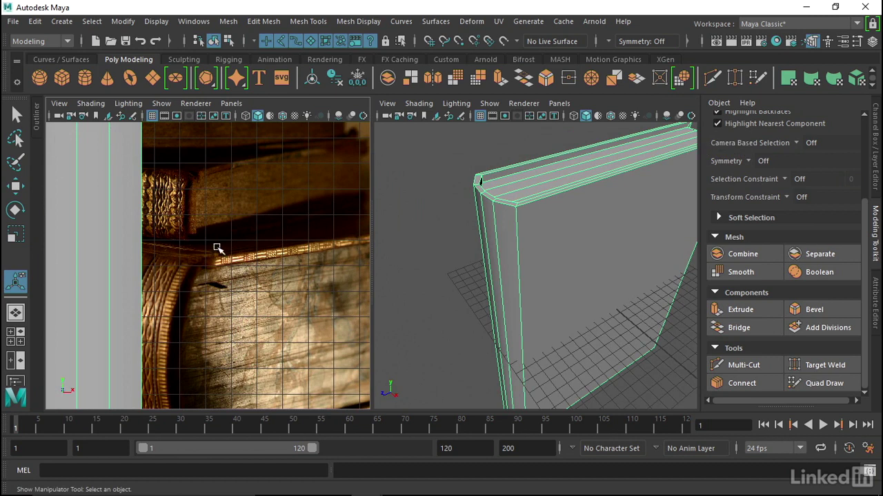
alt+middle_drag(170, 198, 205, 231)
scroll(215, 208, up, 1)
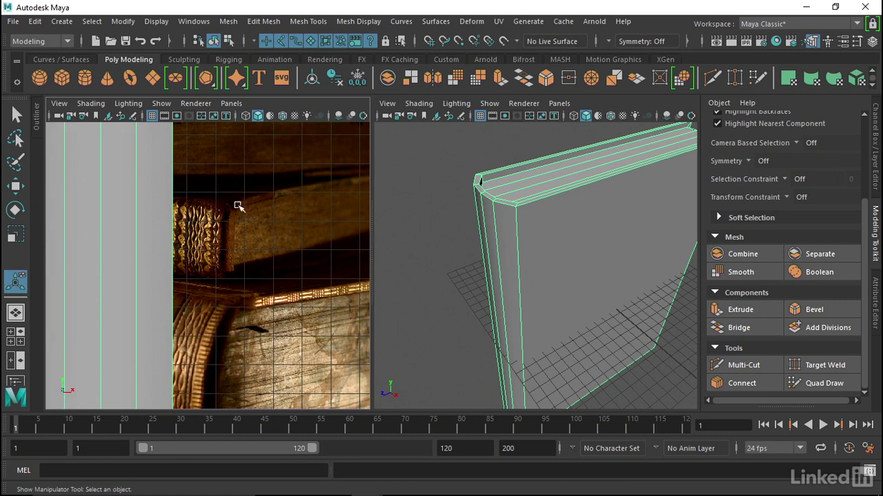
- Insert two vertical edge loops into the slim book's cover close to the spine with Multi-Cut
scroll(671, 233, down, 3)
alt+drag(671, 233, 547, 221)
scroll(555, 225, up, 3)
click(731, 363)
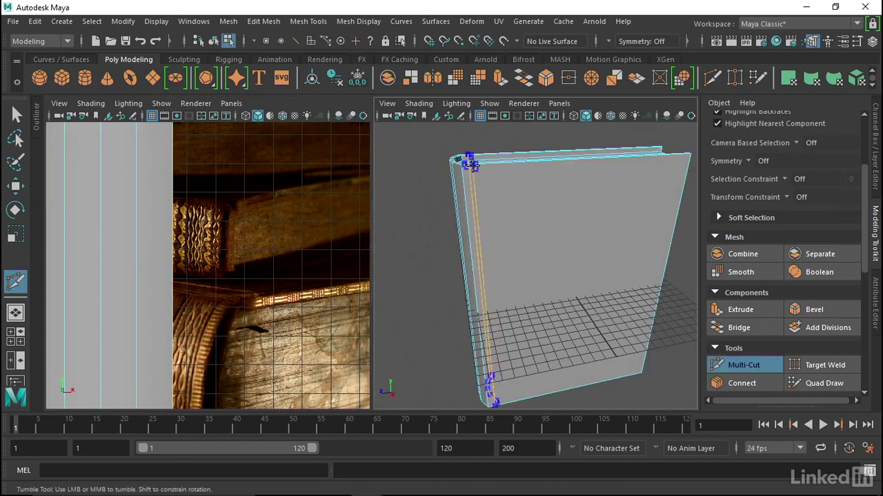
scroll(531, 193, up, 5)
scroll(554, 260, down, 3)
alt+middle_drag(531, 194, 556, 264)
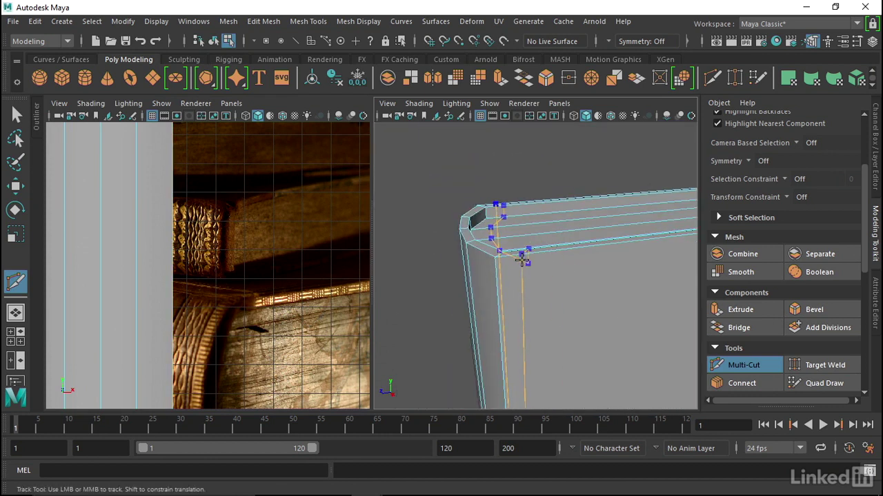
ctrl+click(524, 255)
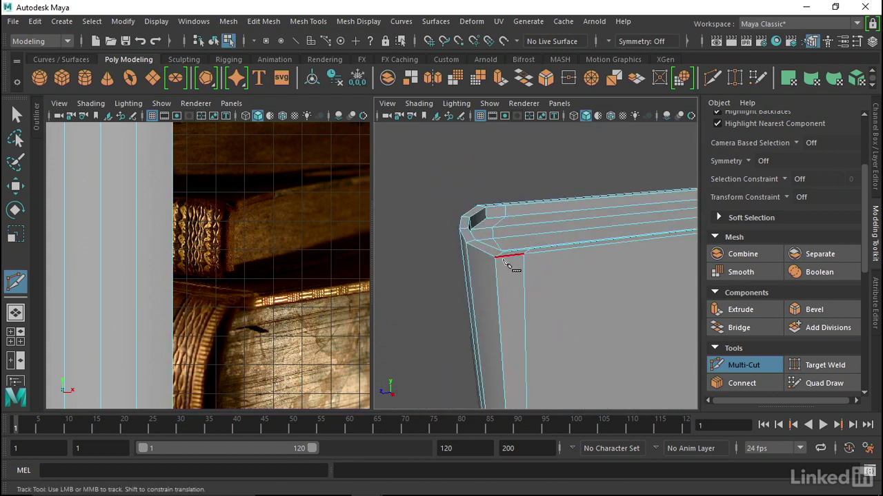
ctrl+click(507, 257)
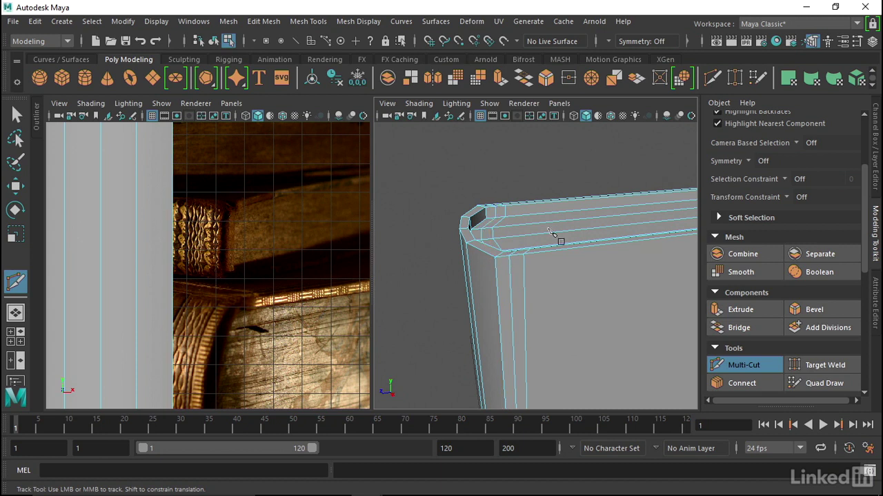
- Show the slim book in the top view and frame the rounded spine end with its new cover loops
click(523, 255)
alt+right_drag(578, 231, 548, 262)
alt+middle_drag(548, 262, 522, 197)
click(505, 195)
drag(521, 205, 486, 204)
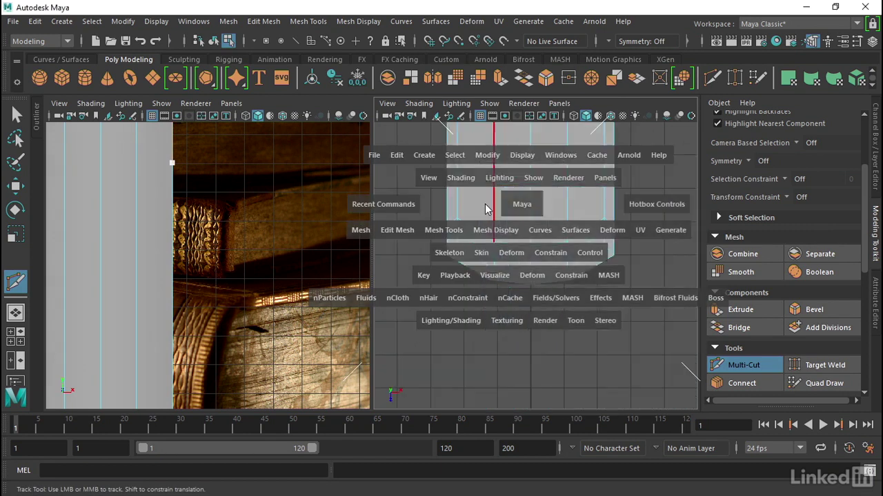
alt+middle_drag(504, 220, 502, 198)
alt+right_drag(501, 197, 531, 208)
alt+middle_drag(532, 209, 499, 233)
alt+right_drag(499, 233, 549, 240)
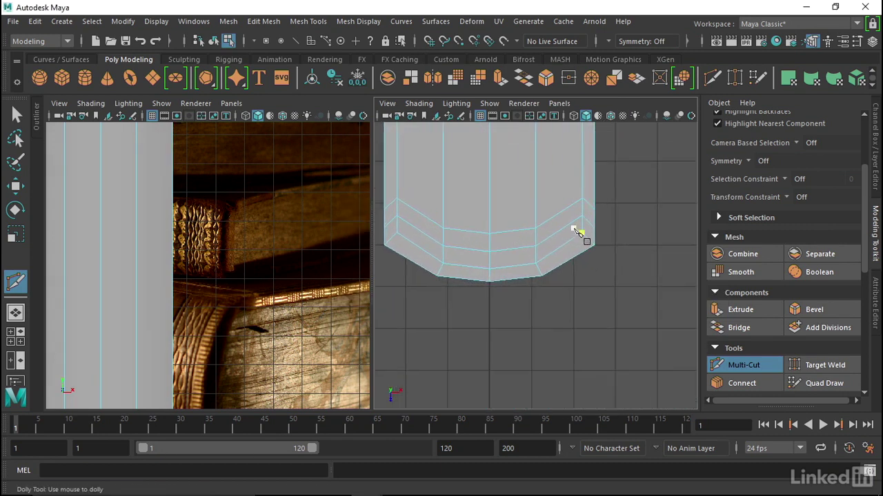
- Select the middle groove vertices on both covers, scale them inward along X, and move them slightly away from the spine
key(w)
right_drag(589, 218, 530, 116)
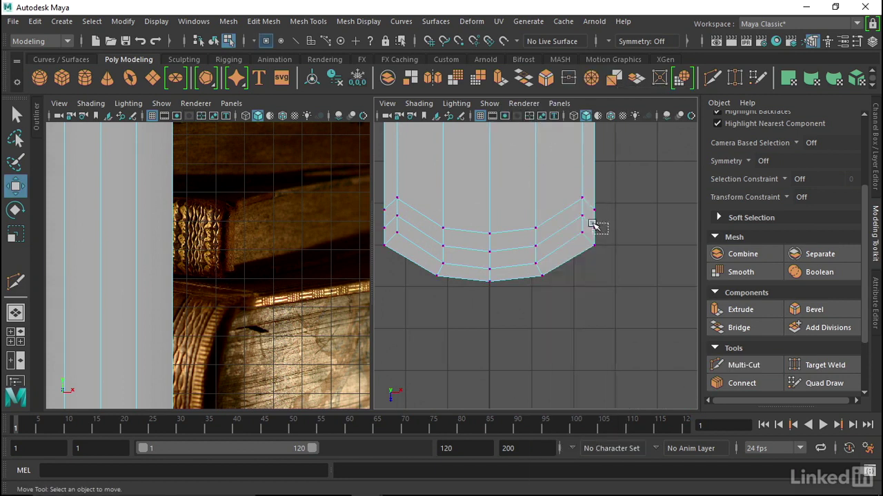
drag(592, 224, 597, 226)
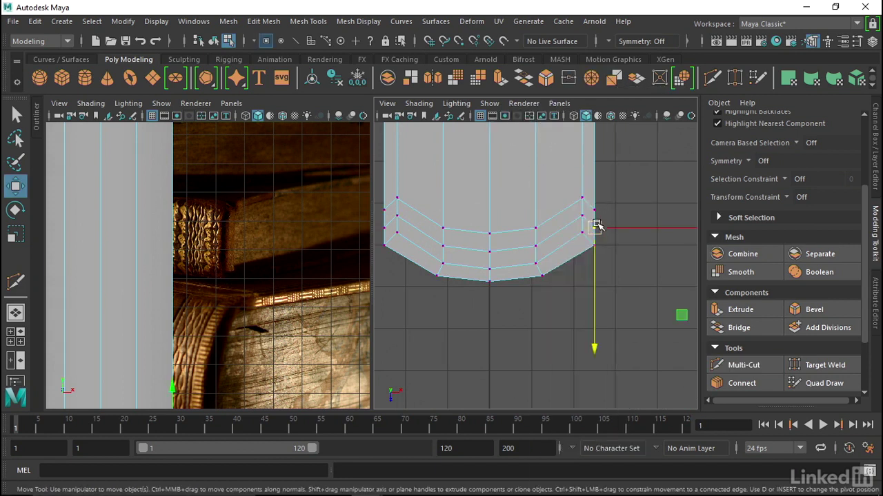
shift+click(386, 232)
alt+middle_drag(508, 252, 524, 249)
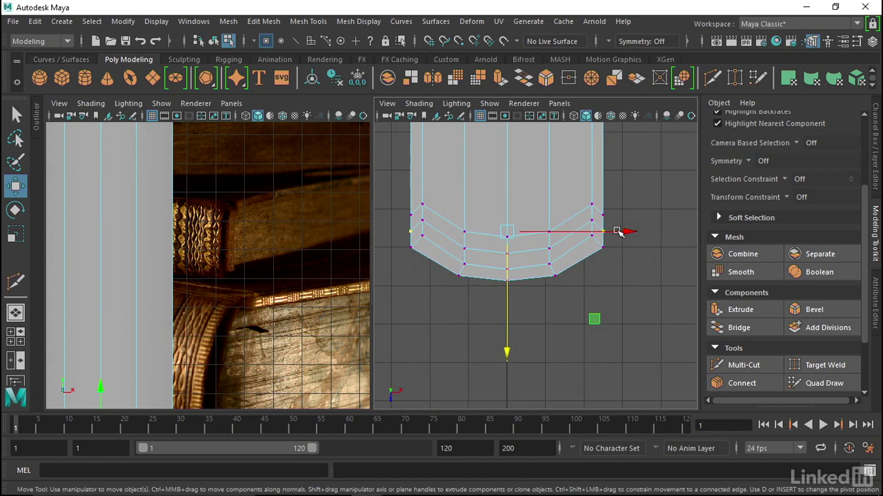
key(e)
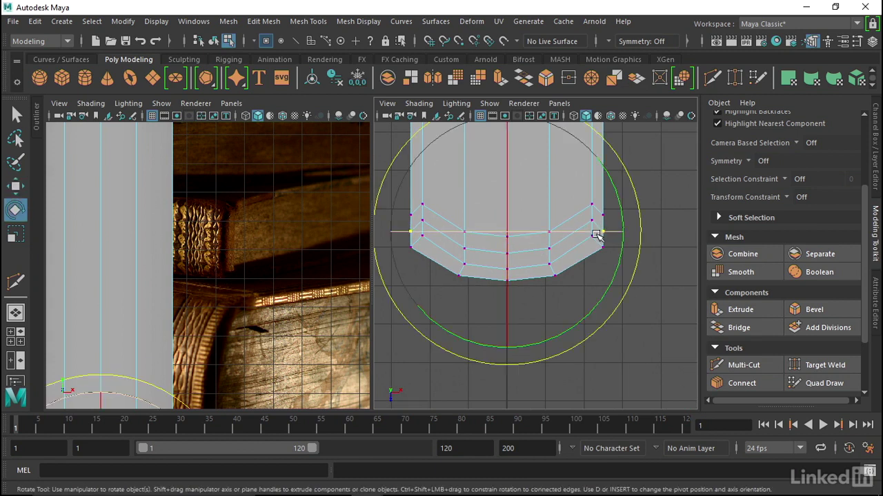
key(r)
drag(623, 231, 622, 230)
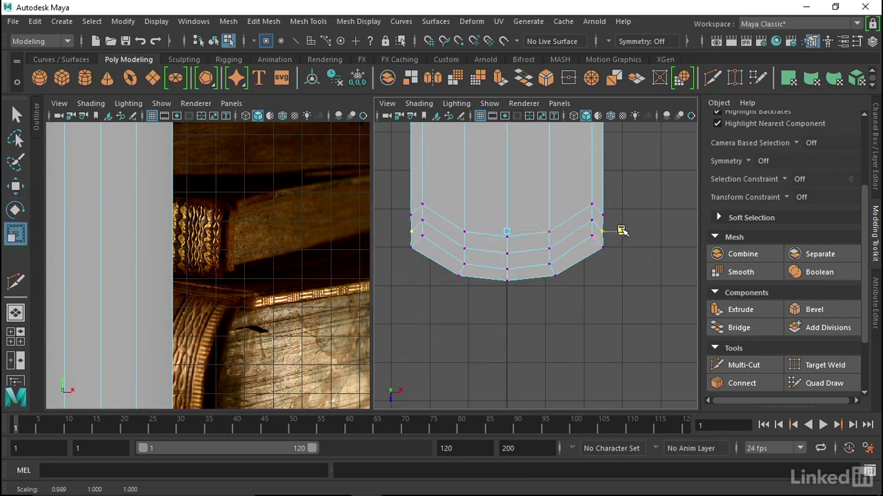
key(w)
drag(507, 357, 507, 350)
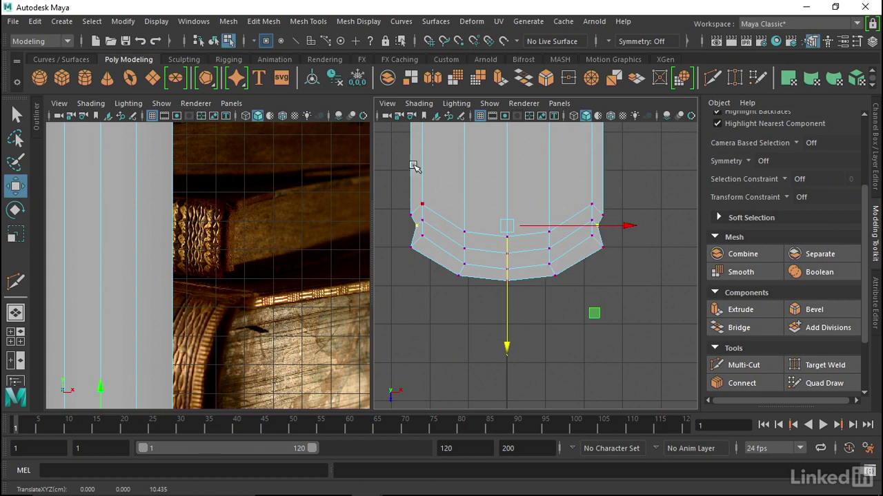
- Return to the perspective view and examine the groove and corner along the slim book's spine
scroll(503, 189, down, 4)
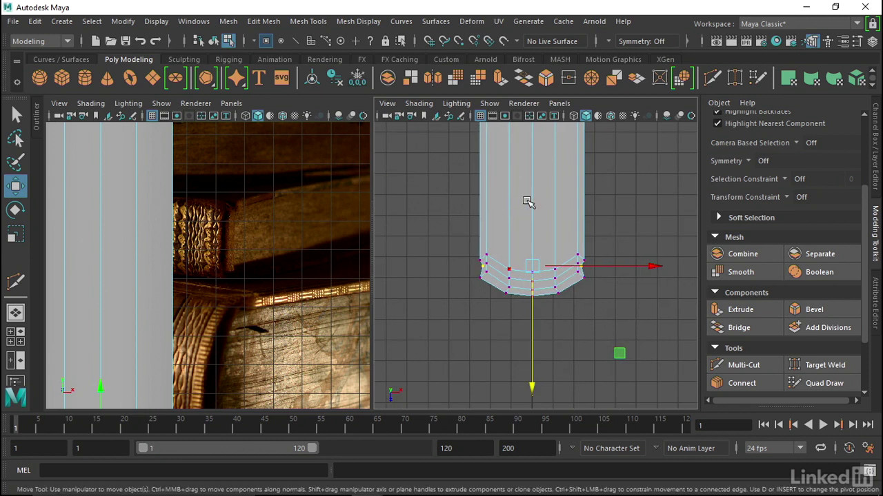
key(space)
drag(587, 173, 611, 183)
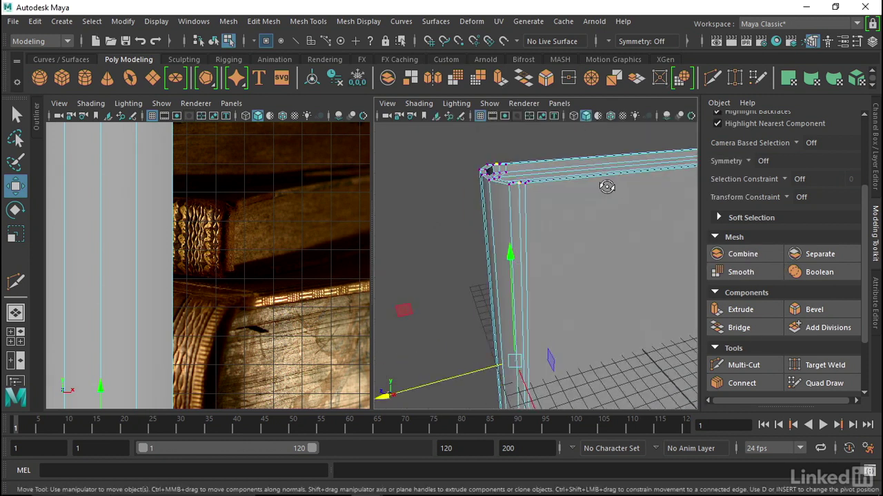
alt+right_drag(611, 184, 561, 184)
alt+middle_drag(560, 184, 578, 188)
alt+drag(578, 188, 592, 206)
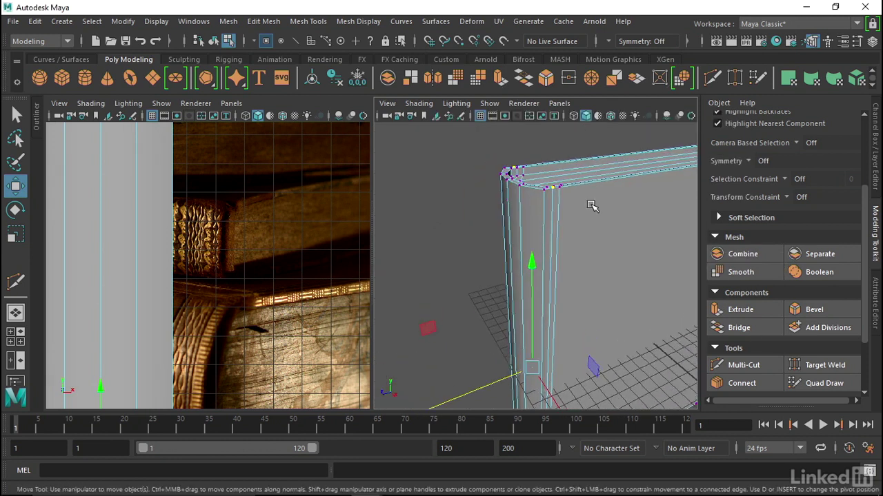
alt+right_drag(498, 173, 485, 220)
alt+drag(485, 220, 479, 248)
alt+right_drag(479, 248, 460, 125)
- Return to object mode and preview the slim book smoothed, ending with the unsmoothed display
right_drag(623, 220, 684, 83)
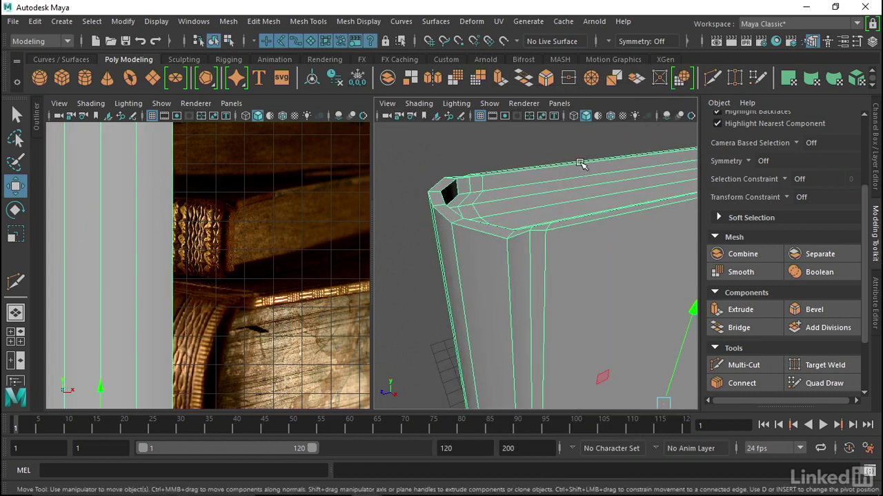
key(3)
key(f)
alt+drag(500, 205, 542, 273)
alt+right_drag(542, 273, 559, 274)
key(1)
- Switch to edge selection and select the outer border edge loops of both covers on the slim book
alt+drag(538, 249, 566, 282)
right_click(559, 196)
right_drag(558, 196, 562, 76)
double_click(581, 277)
alt+drag(582, 277, 483, 260)
alt+right_drag(483, 260, 445, 289)
shift+click(547, 248)
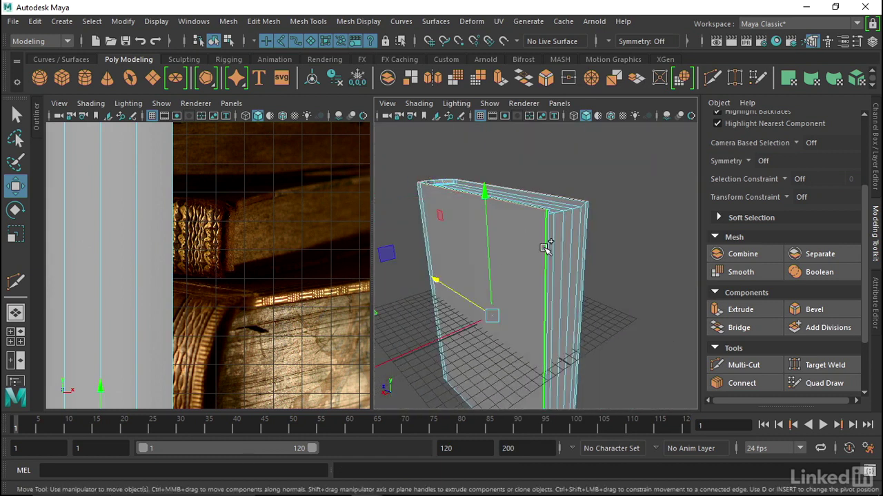
alt+middle_drag(547, 248, 554, 195)
alt+drag(554, 195, 540, 312)
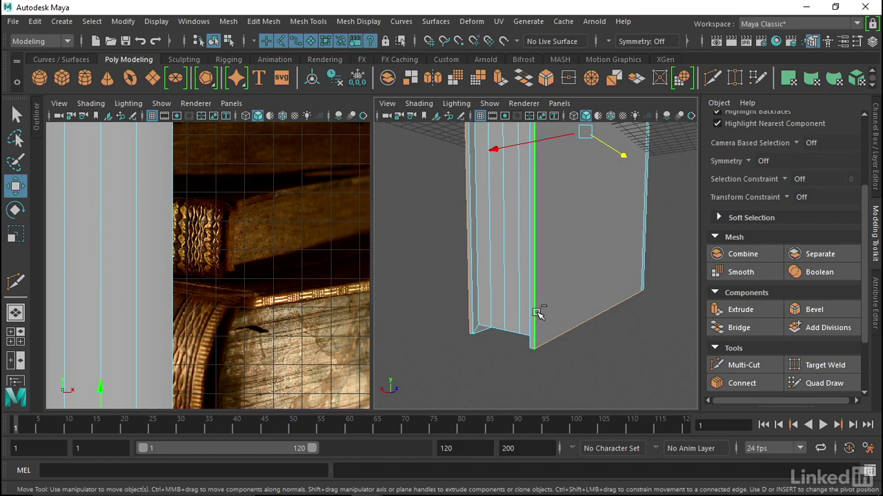
- Extend the edge selection to the remaining rim edges of both covers where they overhang the page block
alt+drag(477, 286, 602, 273)
alt+middle_drag(602, 272, 600, 231)
alt+drag(600, 231, 512, 292)
alt+middle_drag(512, 292, 512, 262)
alt+right_drag(512, 262, 556, 309)
alt+drag(556, 310, 511, 307)
alt+right_drag(510, 308, 477, 258)
alt+middle_drag(477, 259, 484, 310)
mouse_move(484, 311)
alt+mouse_down()
mouse_move(503, 289)
mouse_move(482, 310)
alt+mouse_up()
alt+right_drag(483, 309, 505, 324)
alt+drag(505, 323, 544, 304)
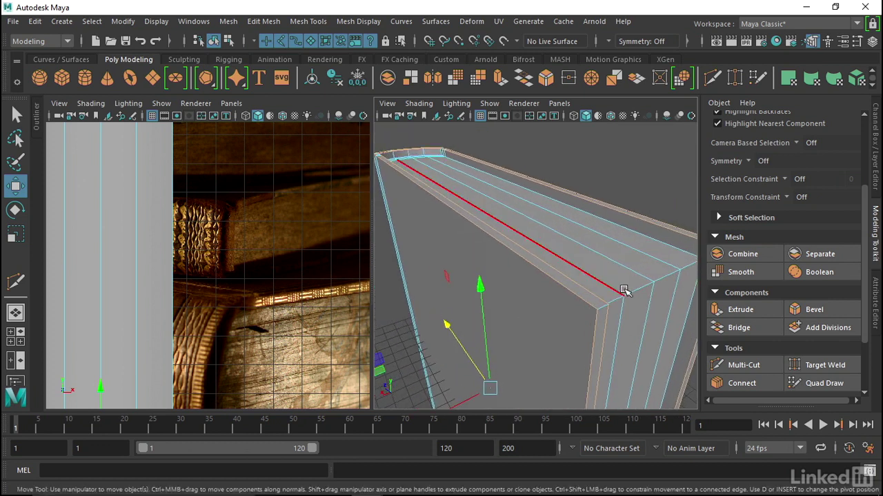
- Bevel the selected cover edges with a fraction of 0.3 and 2 segments
click(815, 309)
alt+right_drag(437, 183, 422, 182)
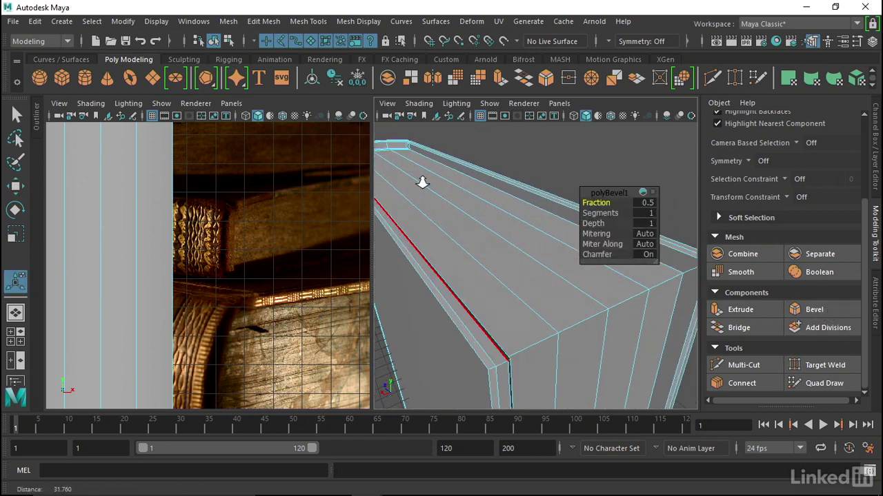
drag(598, 202, 603, 215)
alt+right_drag(527, 233, 437, 232)
alt+drag(438, 232, 491, 215)
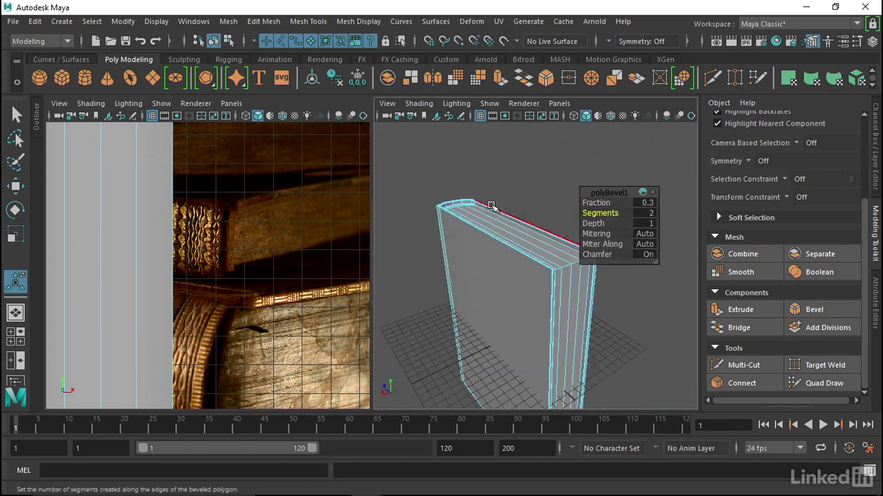
- Preview the beveled book smoothed and inspect its spine corners, cover rims and page edges
key(3)
alt+drag(498, 246, 522, 239)
alt+right_drag(522, 238, 569, 307)
alt+drag(569, 308, 532, 280)
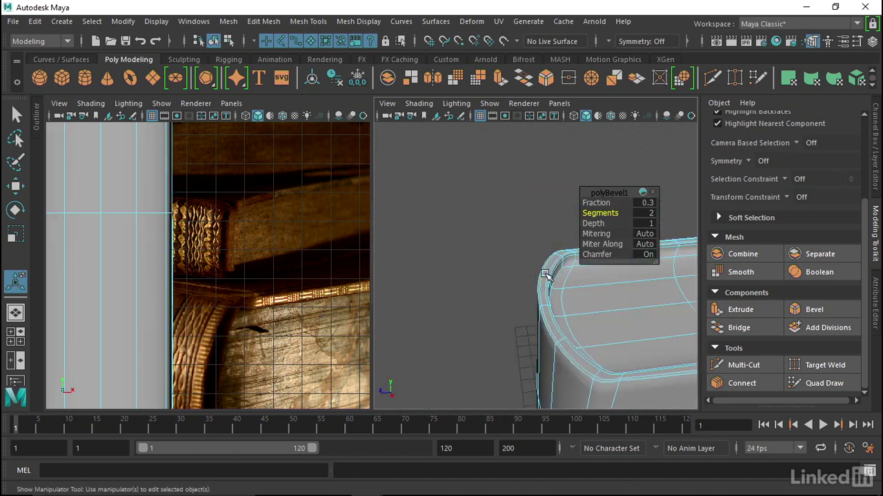
alt+drag(540, 314, 559, 350)
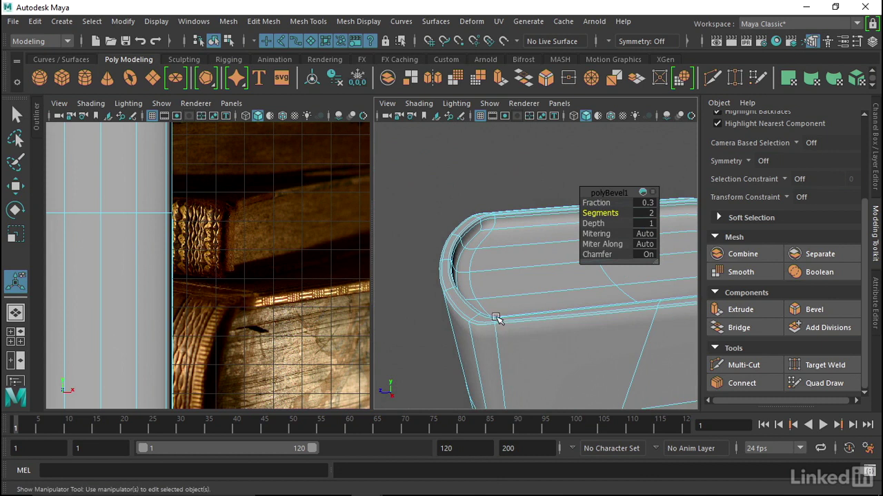
alt+drag(512, 329, 523, 286)
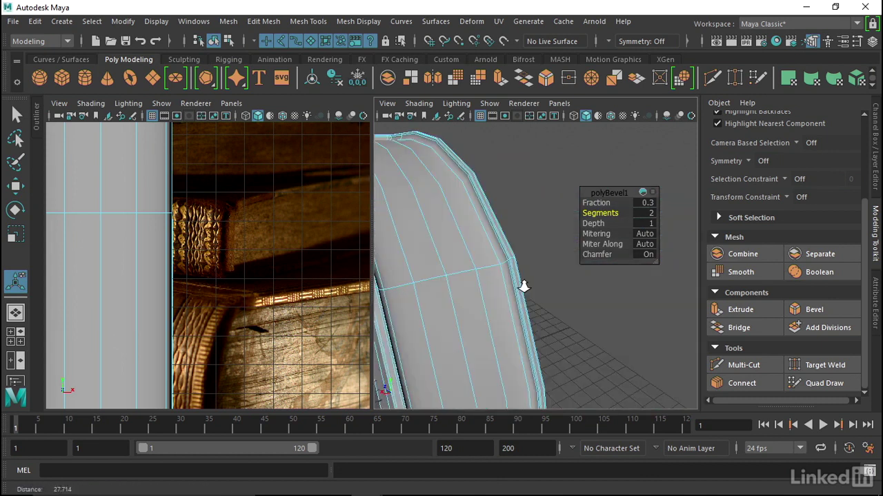
alt+right_drag(522, 286, 462, 282)
alt+drag(462, 282, 498, 241)
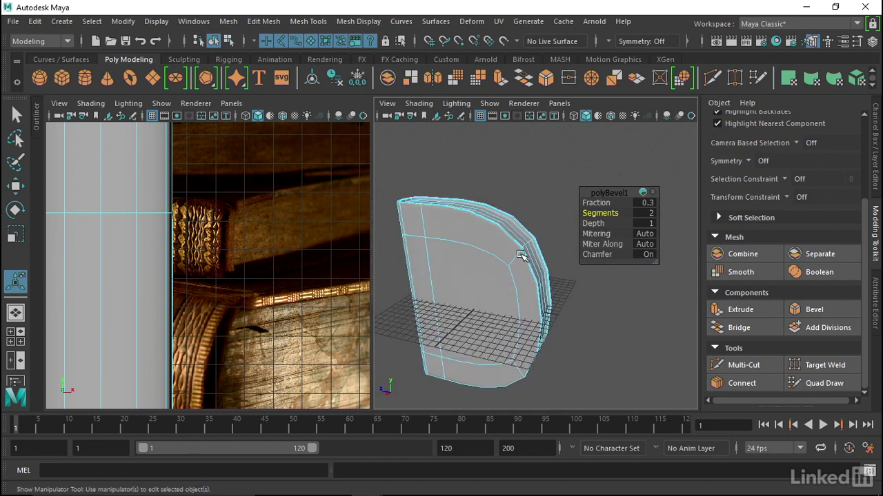
alt+middle_drag(498, 242, 529, 247)
mouse_move(529, 247)
alt+right_down()
mouse_move(583, 247)
mouse_move(445, 218)
mouse_move(464, 236)
mouse_move(528, 257)
alt+right_up()
alt+middle_drag(528, 257, 519, 276)
alt+drag(519, 276, 552, 245)
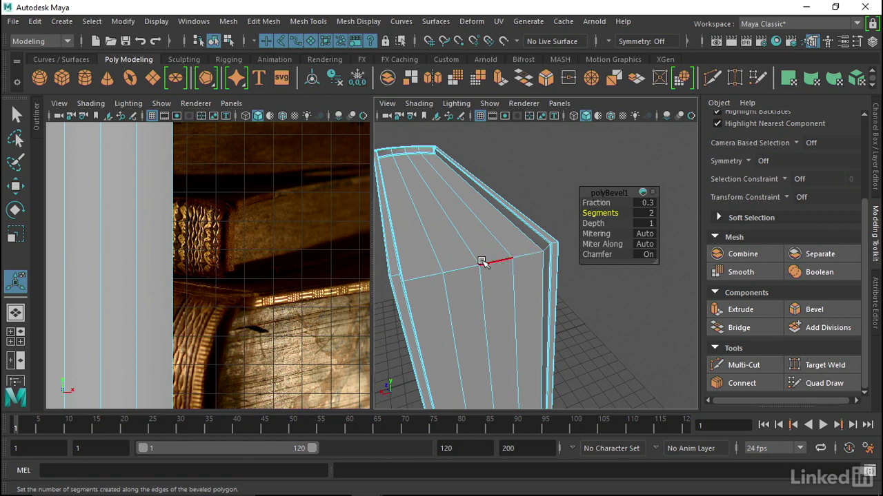
- Select the reference image plane and move it along negative X behind the slim book
alt+drag(404, 269, 623, 201)
alt+right_drag(229, 303, 311, 233)
alt+drag(499, 207, 521, 242)
scroll(522, 274, down, 3)
scroll(508, 257, down, 5)
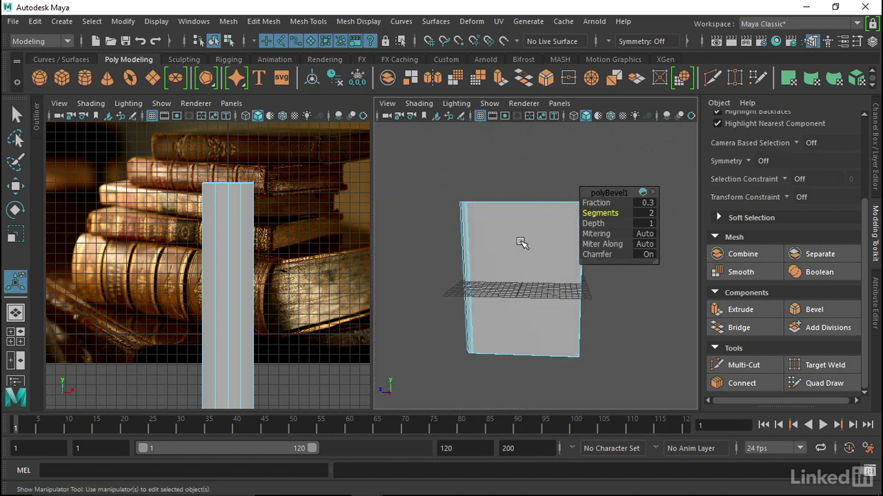
alt+drag(402, 299, 445, 276)
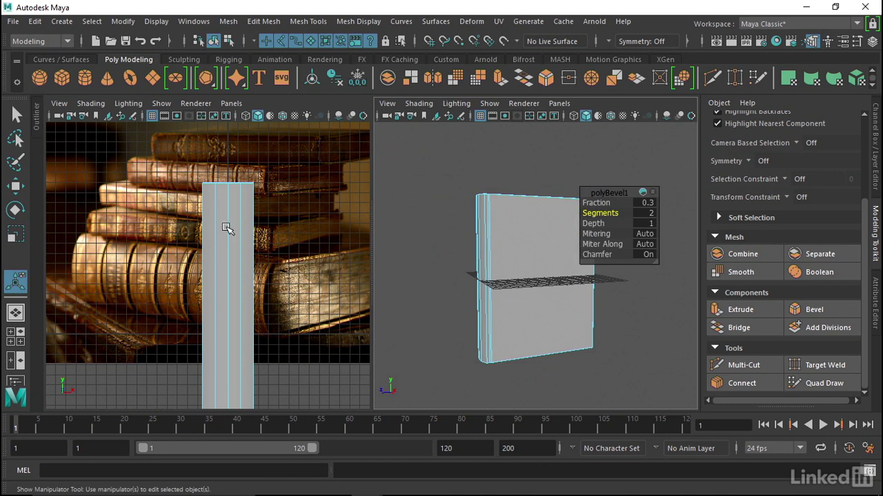
click(152, 366)
scroll(150, 369, down, 2)
alt+drag(146, 358, 133, 333)
alt+middle_drag(132, 331, 127, 330)
key(w)
drag(343, 242, 304, 242)
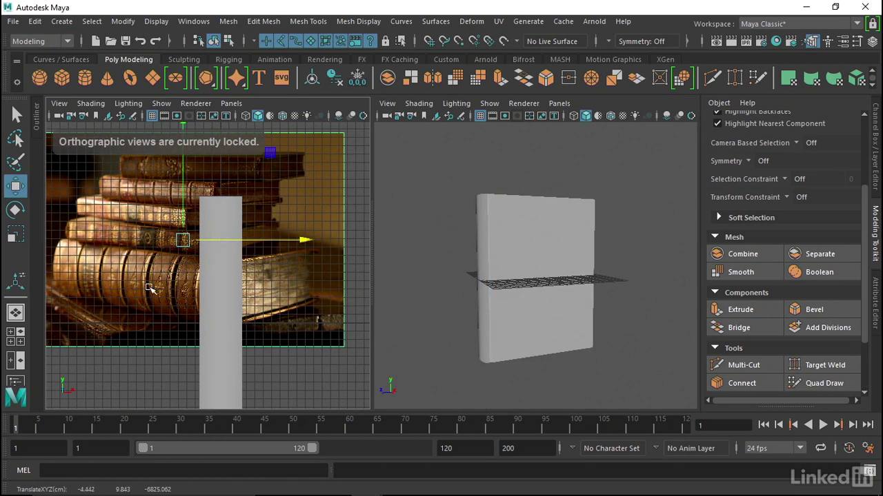
- Switch the slim book to face selection and select the tall faces running around its spine, covers and pages
click(493, 242)
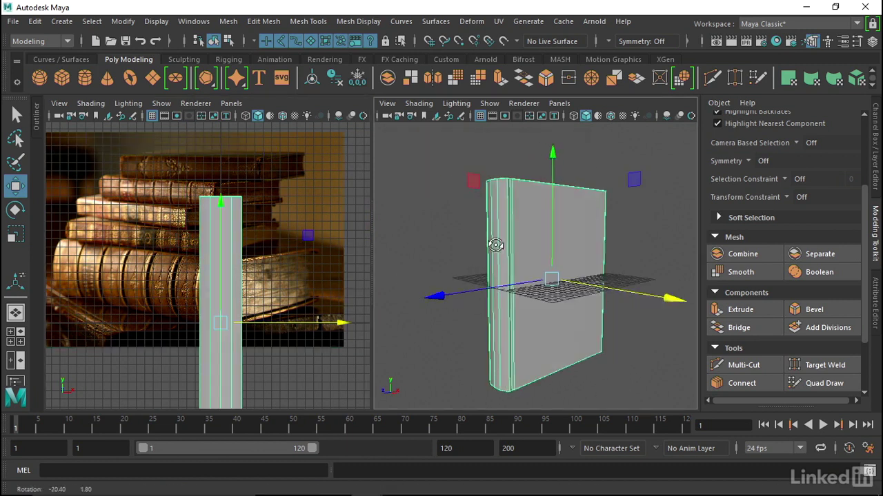
right_click(535, 217)
right_drag(535, 217, 522, 142)
drag(407, 252, 683, 296)
alt+drag(435, 262, 614, 303)
alt+right_drag(535, 298, 586, 304)
alt+drag(586, 304, 483, 283)
alt+drag(535, 258, 510, 269)
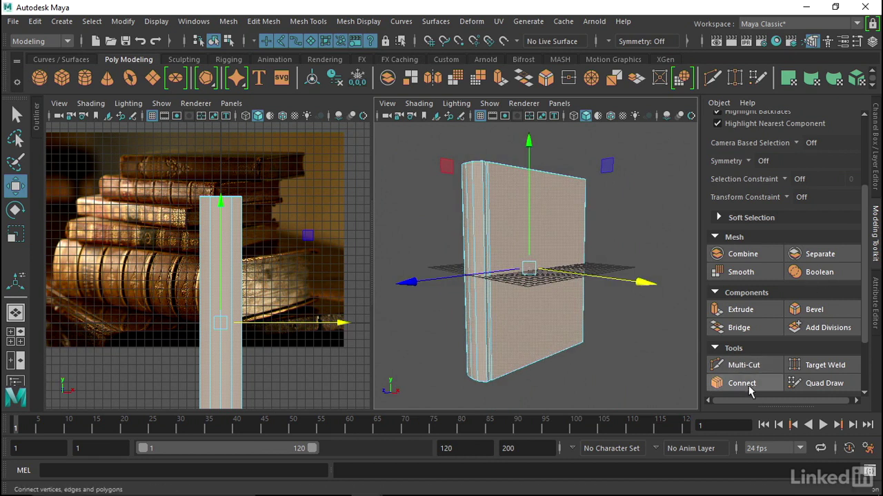
- Connect the selected faces with 2 segments and a pinch of 1.24 to add horizontal loops near both ends
click(718, 383)
alt+drag(593, 289, 611, 284)
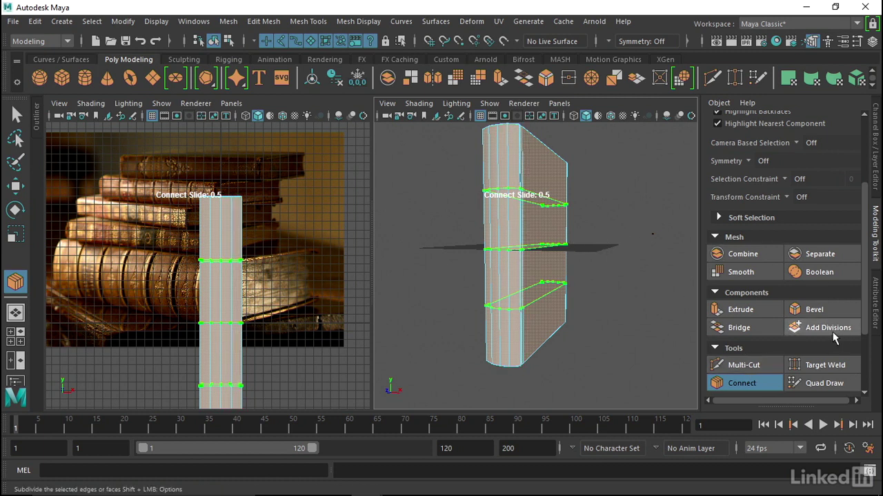
scroll(793, 329, down, 3)
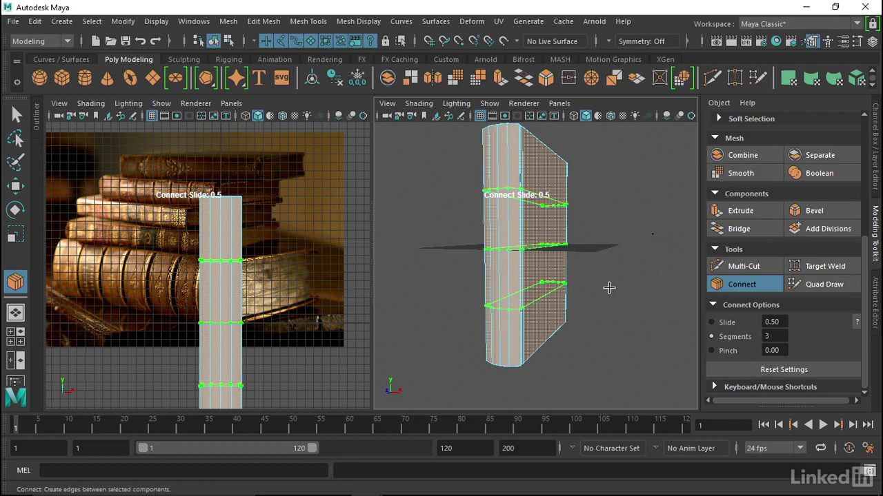
middle_drag(598, 291, 587, 294)
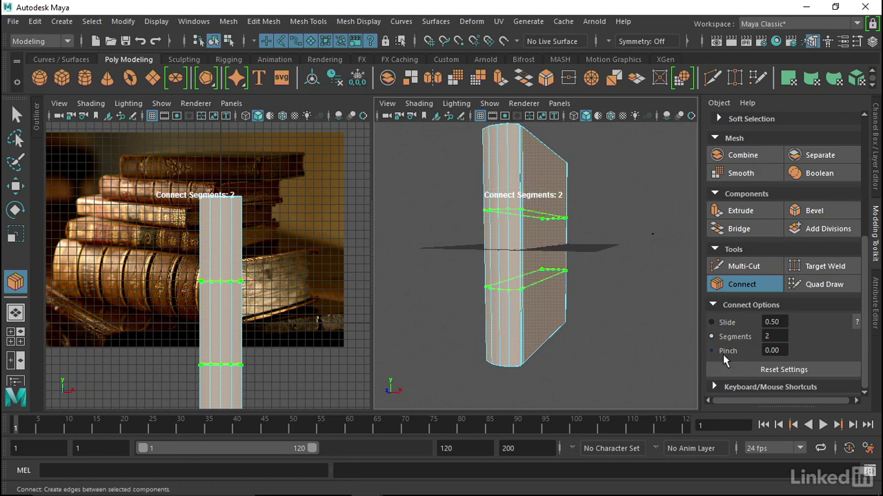
shift+middle_drag(606, 329, 766, 312)
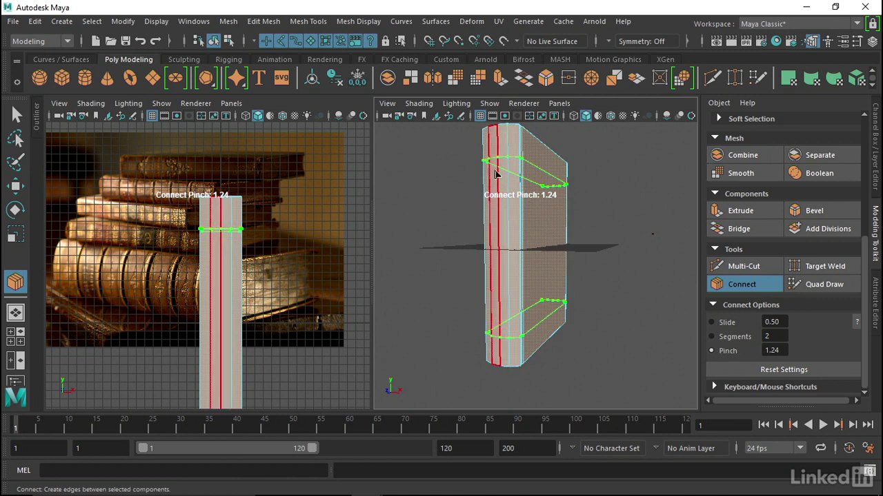
key(w)
- Reset the Connect settings and connect the faces between the two end loops with 8 segments
right_drag(491, 164, 545, 93)
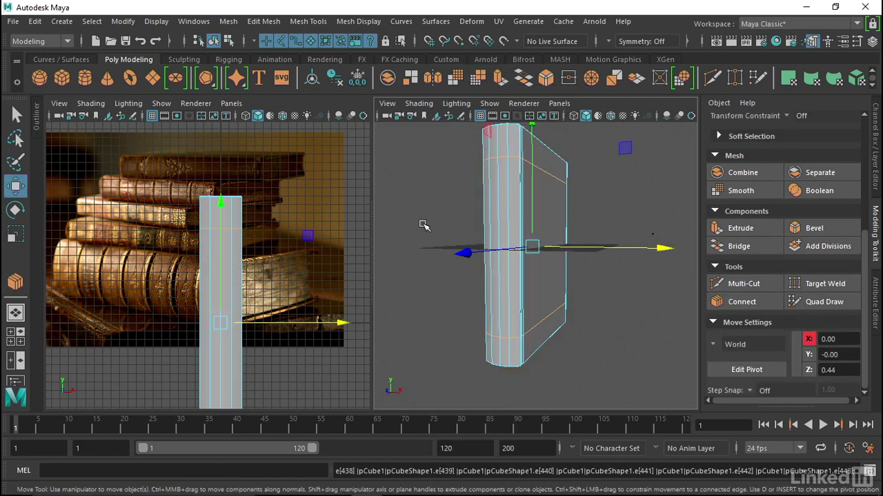
click(746, 304)
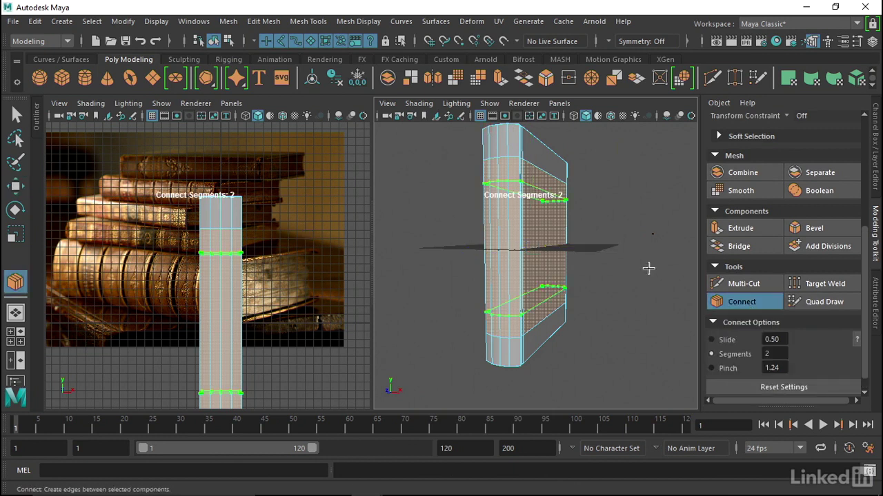
click(779, 387)
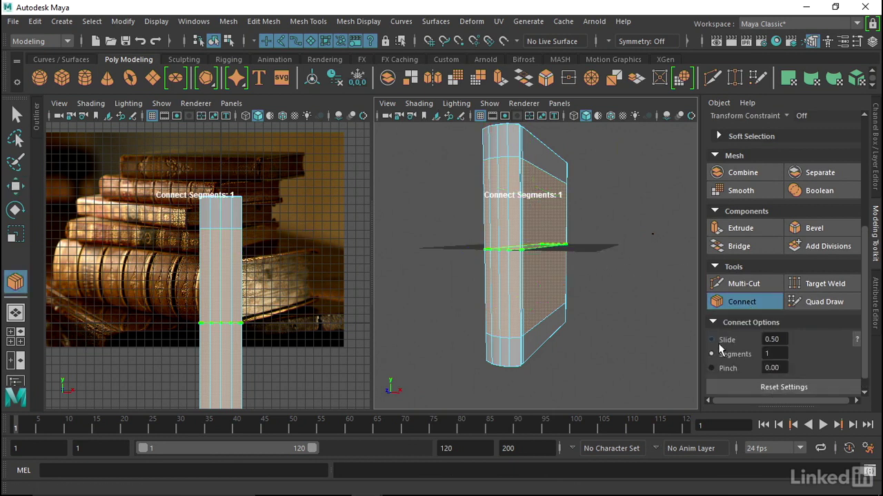
middle_drag(593, 293, 668, 289)
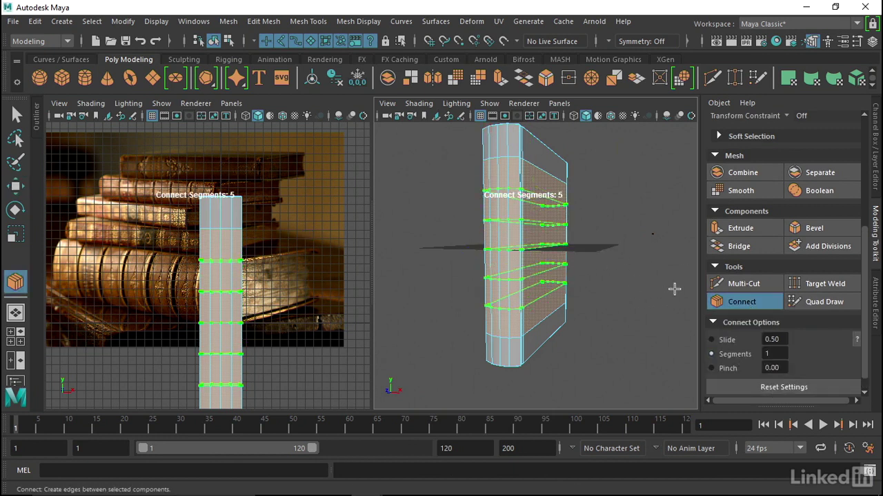
alt+right_drag(584, 256, 581, 231)
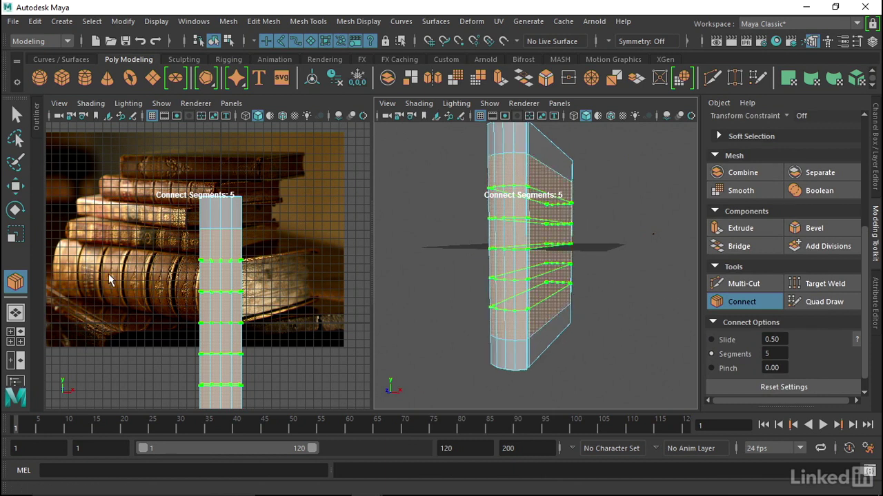
middle_drag(612, 231, 675, 237)
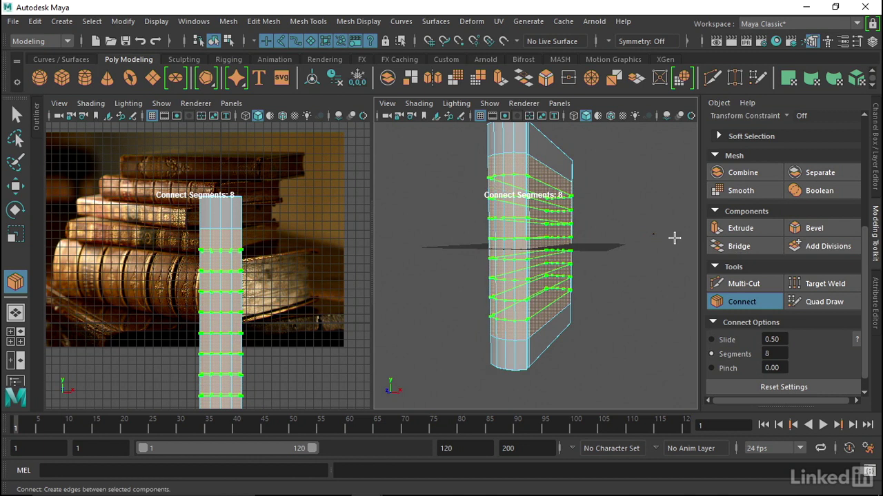
key(w)
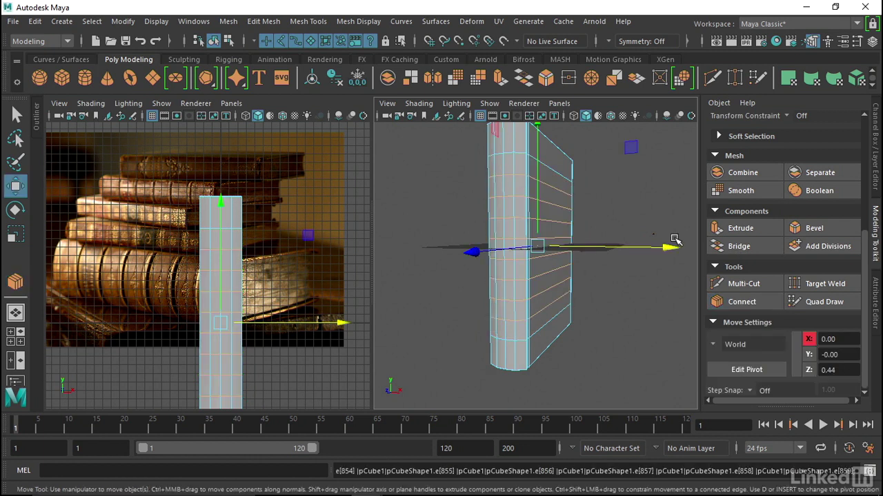
- In edge selection, move the uppermost new loop up along Y until it sits just below the upper end loop
alt+drag(500, 210, 526, 270)
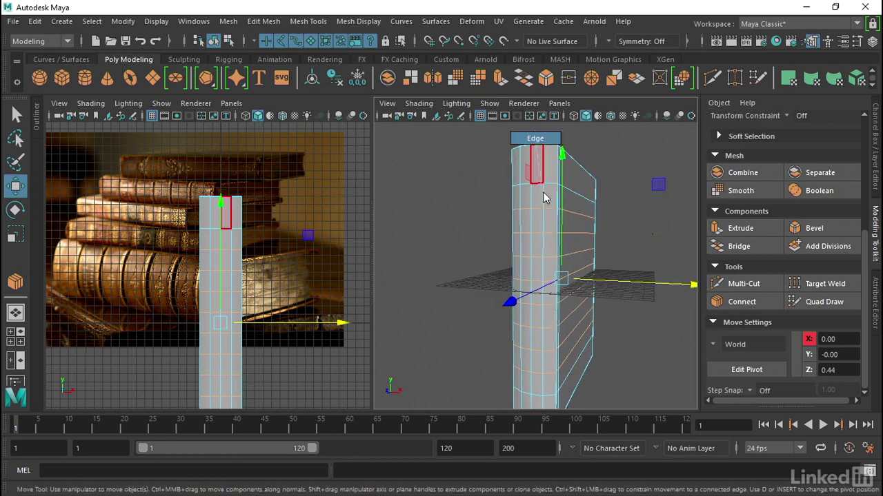
right_drag(551, 205, 550, 80)
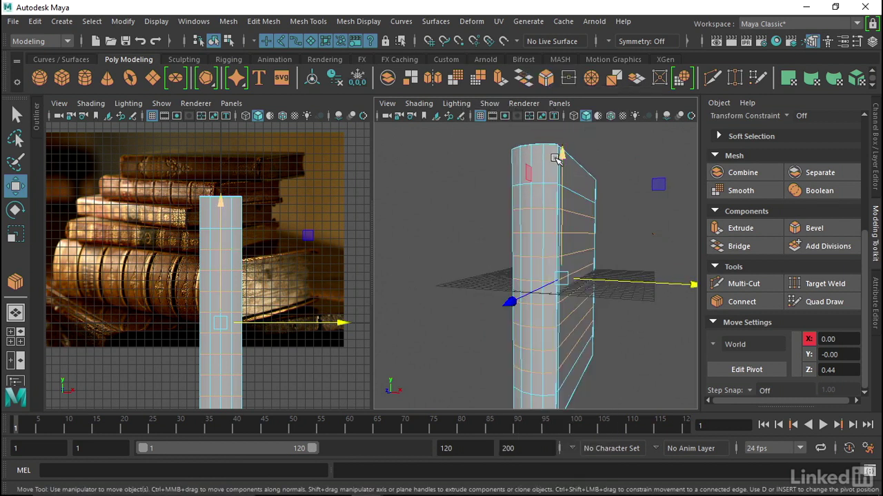
click(550, 210)
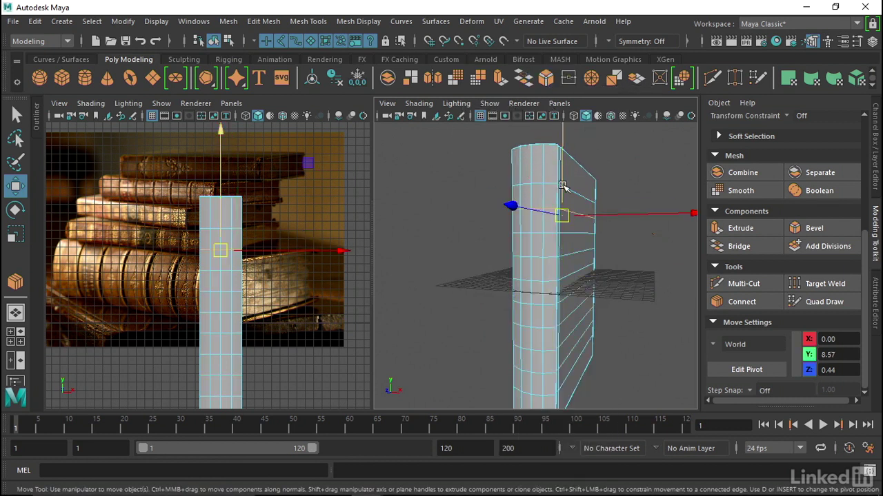
drag(562, 192, 562, 165)
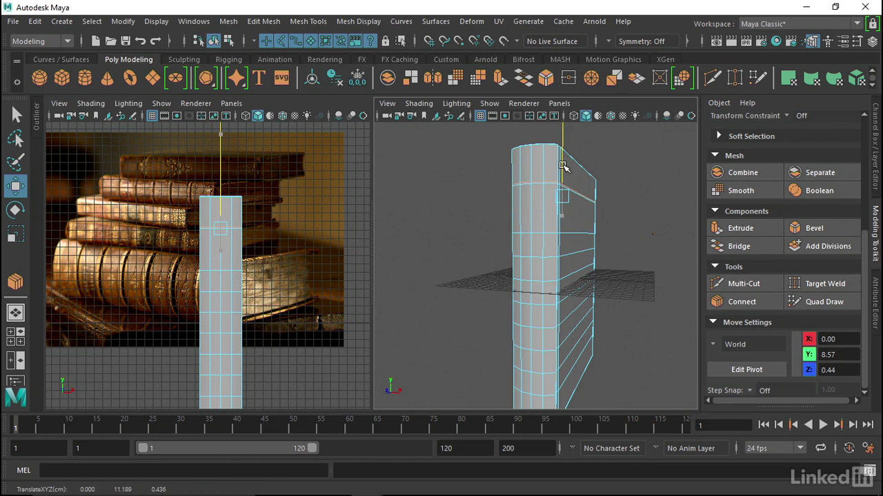
- Select the next two loops below the upper pair and scale them together along Y into a narrow band
click(551, 235)
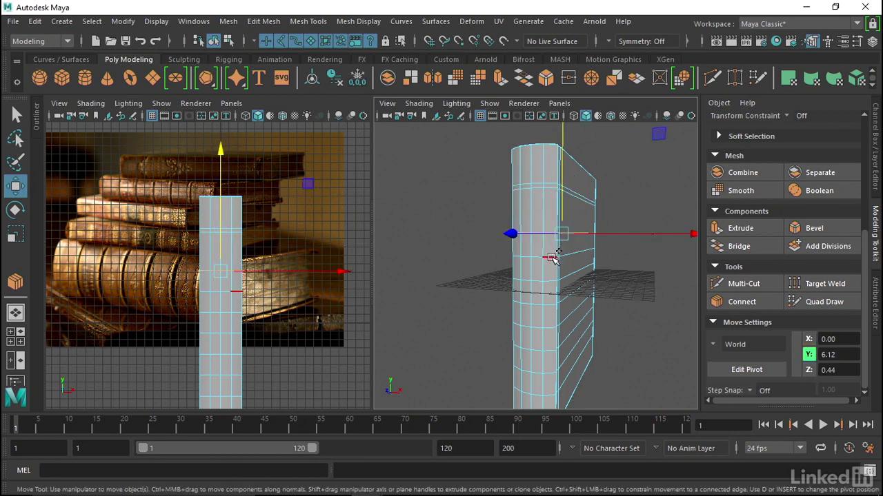
click(551, 258)
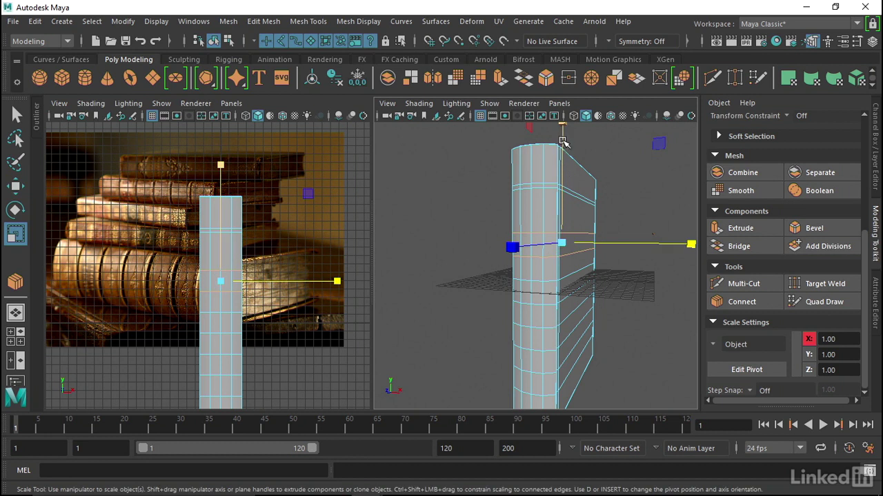
drag(563, 145, 563, 128)
- Move the lowest new loop down along Y until it sits just above the lower end loop
alt+drag(570, 224, 584, 217)
click(564, 274)
key(w)
drag(577, 143, 574, 144)
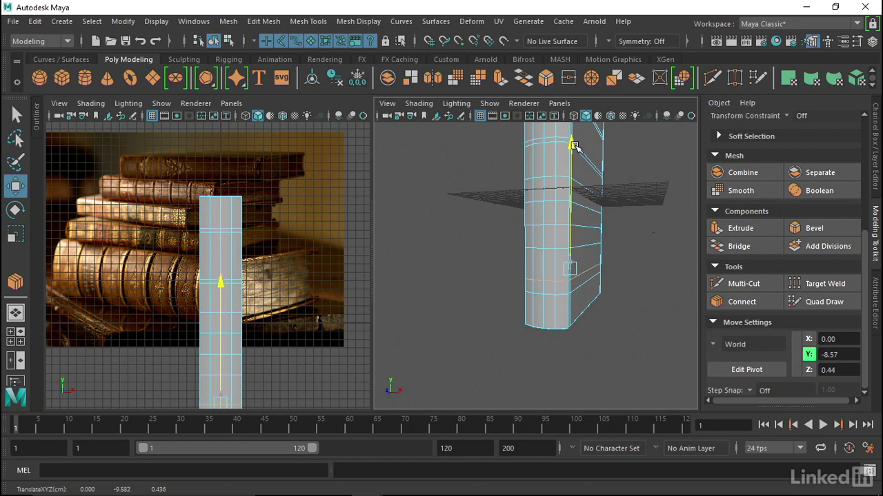
- Select the two neighbouring loops above the lower pair and scale them together along Y into a narrow band
click(560, 226)
click(562, 250)
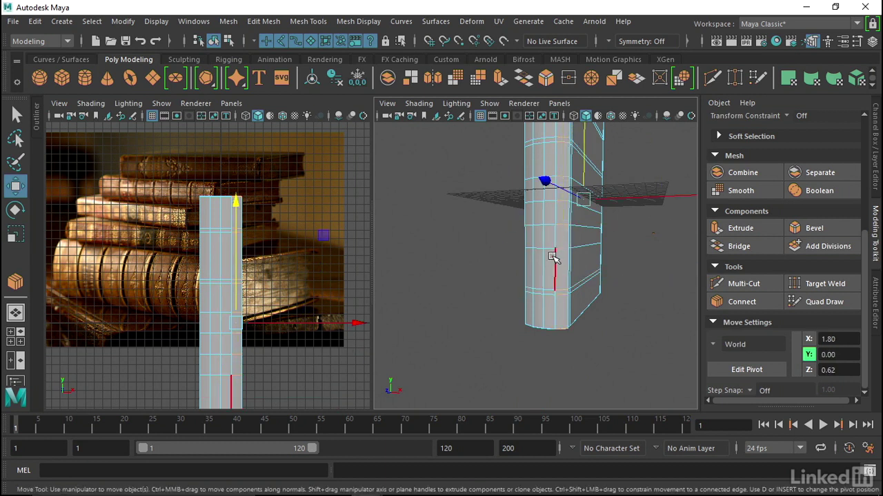
click(550, 230)
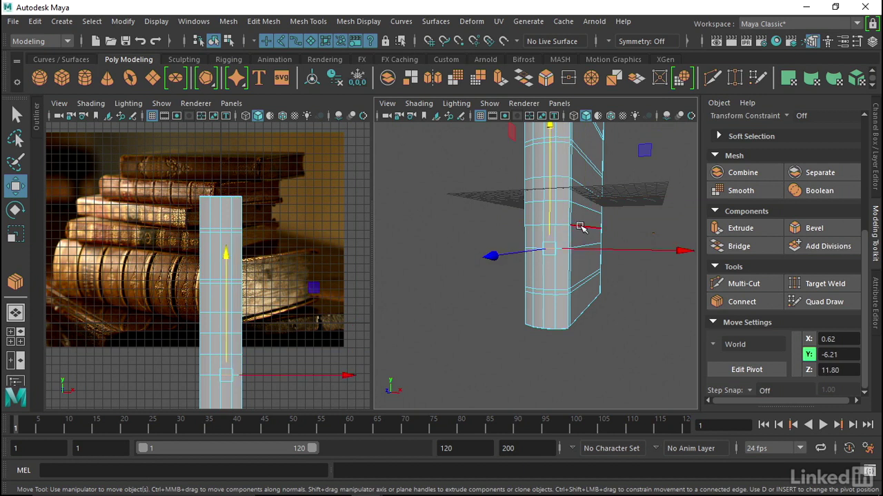
click(579, 229)
click(571, 235)
key(r)
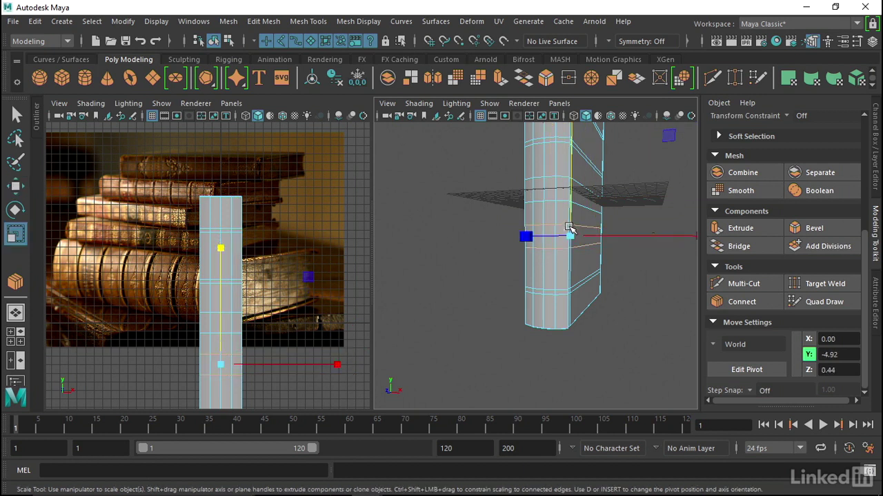
alt+drag(617, 169, 597, 185)
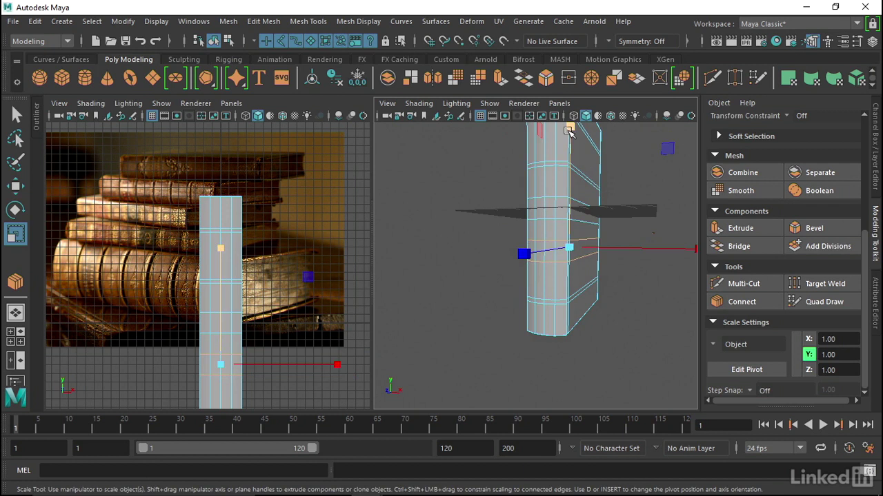
drag(569, 131, 574, 147)
drag(576, 235, 563, 228)
- Select the two remaining middle loops and scale them together along Y into a narrow band at the book's centre
click(565, 192)
click(555, 220)
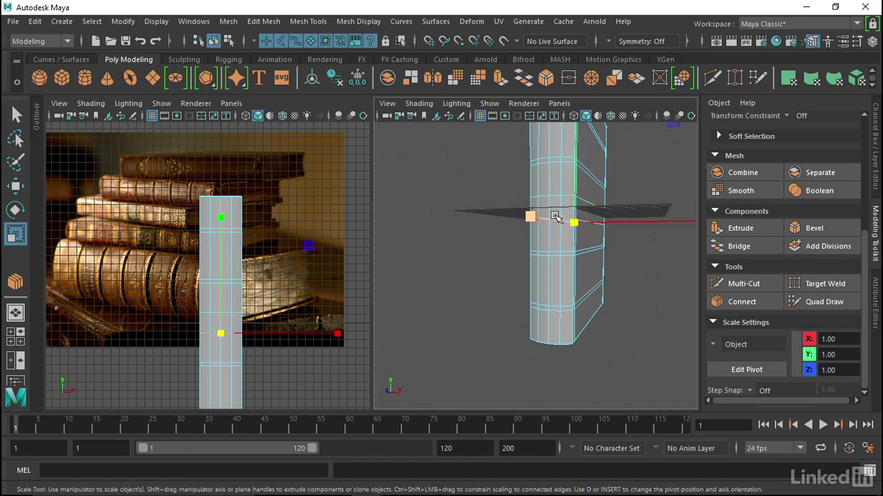
alt+drag(584, 138, 567, 202)
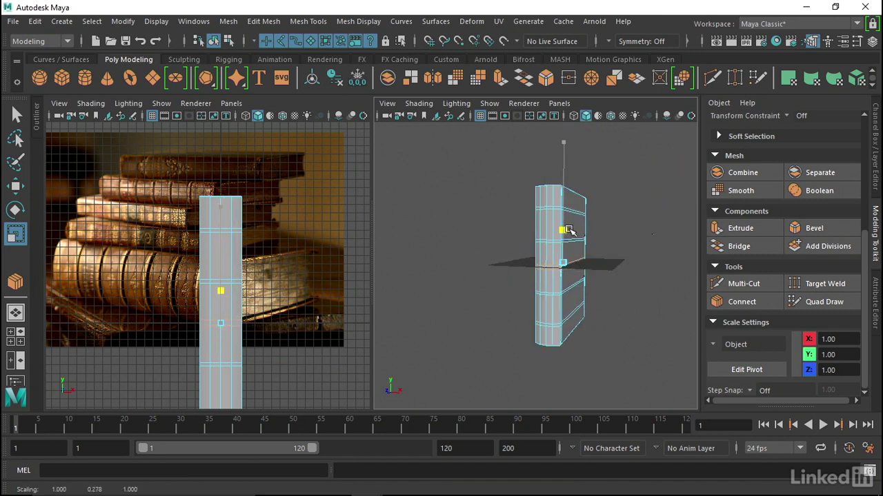
drag(570, 235, 570, 239)
alt+middle_drag(570, 240, 562, 213)
alt+right_drag(561, 213, 598, 231)
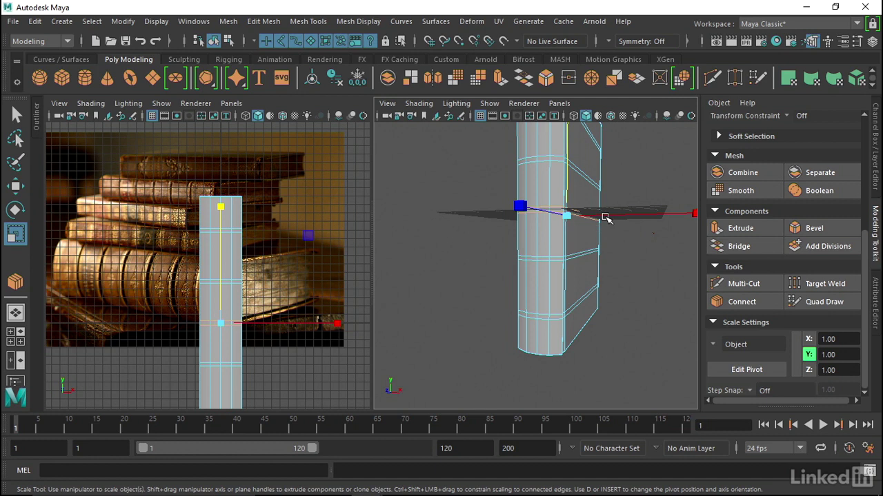
- Switch to face selection and select the faces of all five narrow bands across the curved spine
alt+drag(562, 314, 598, 307)
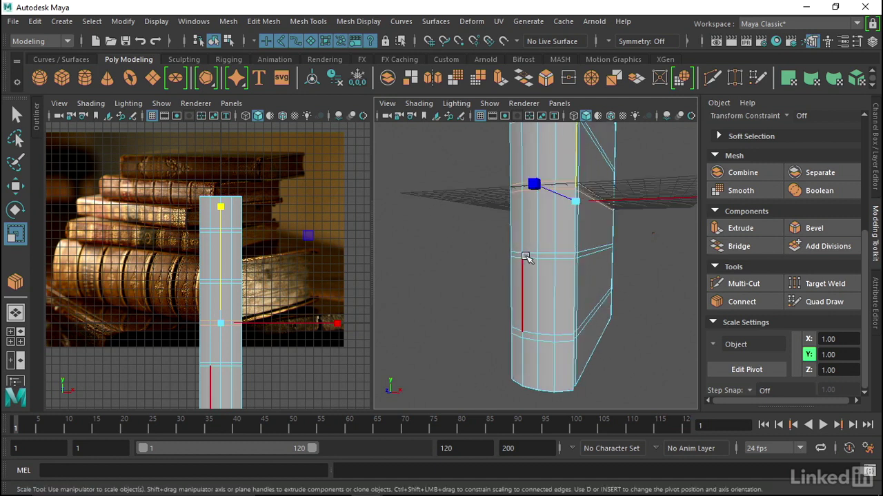
alt+drag(524, 257, 554, 306)
right_drag(570, 315, 570, 147)
alt+middle_drag(551, 234, 561, 225)
alt+drag(561, 225, 596, 247)
click(571, 315)
click(586, 314)
click(529, 309)
click(544, 263)
click(544, 228)
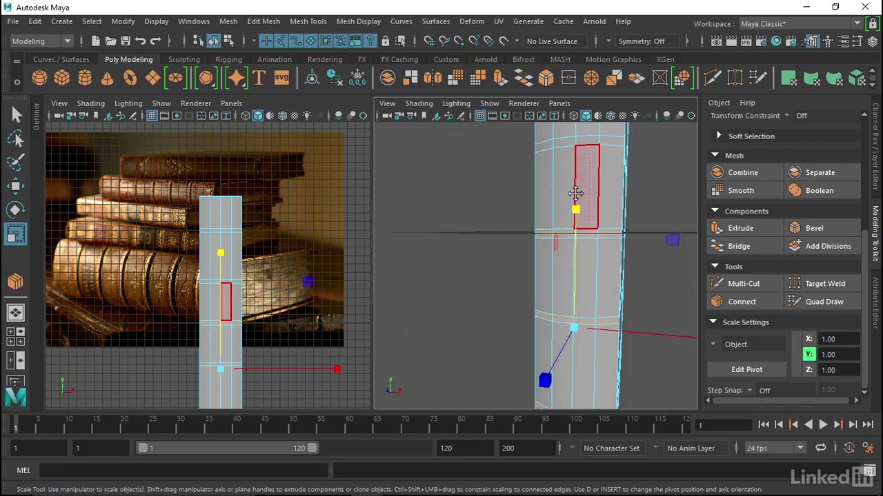
alt+drag(577, 180, 571, 262)
click(572, 264)
shift+double_click(621, 268)
alt+middle_drag(605, 203, 611, 243)
shift+click(631, 232)
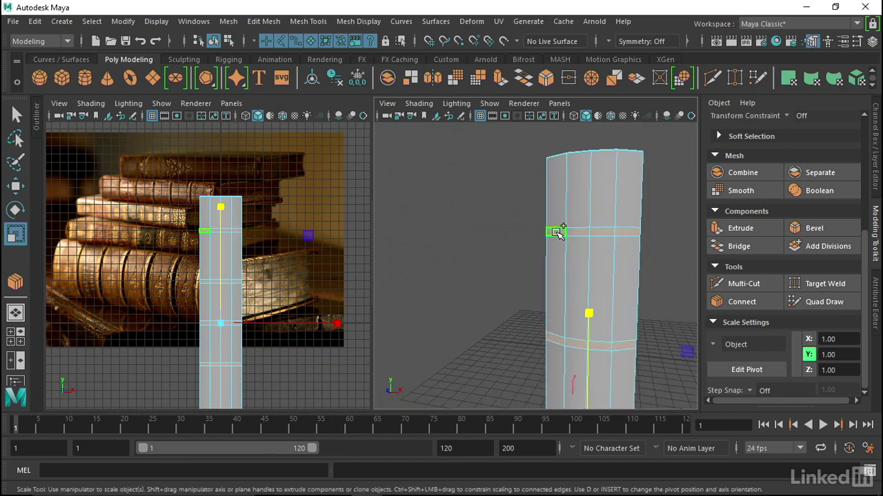
click(624, 245)
- Extrude the selected band faces outward from the spine along Z and scale the extruded faces along X
alt+drag(622, 246, 529, 244)
key(w)
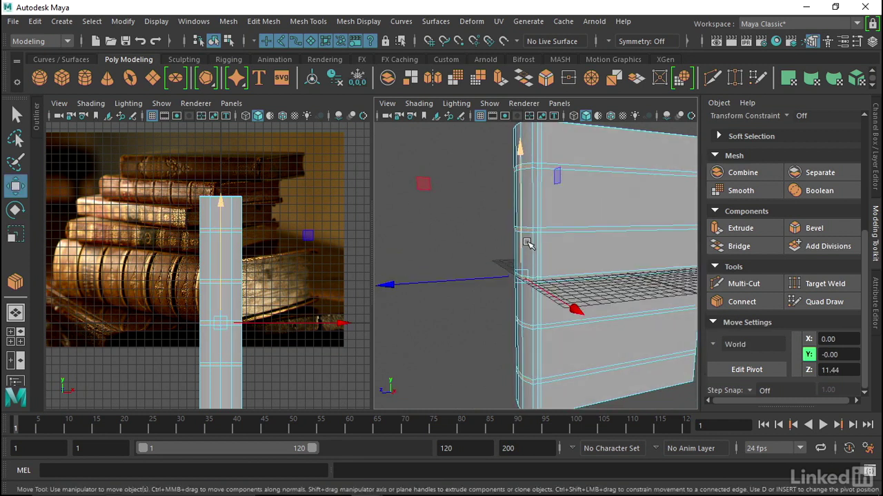
shift+drag(466, 280, 466, 281)
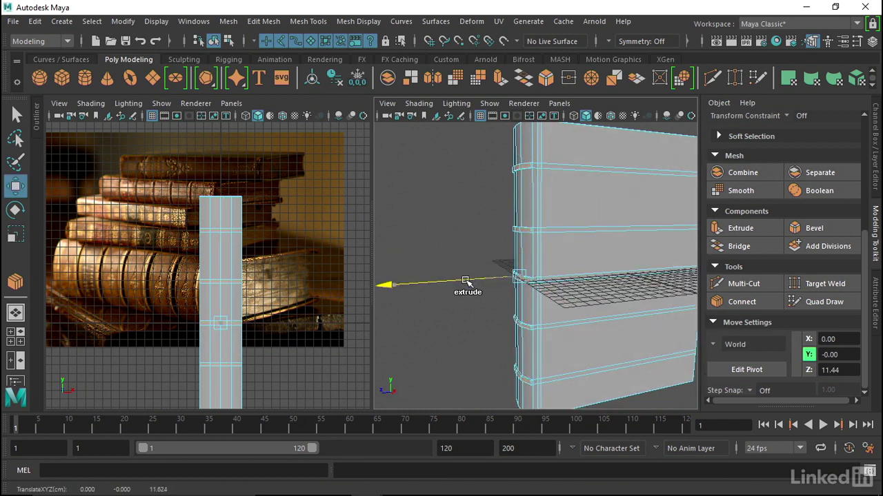
alt+drag(496, 251, 603, 259)
key(r)
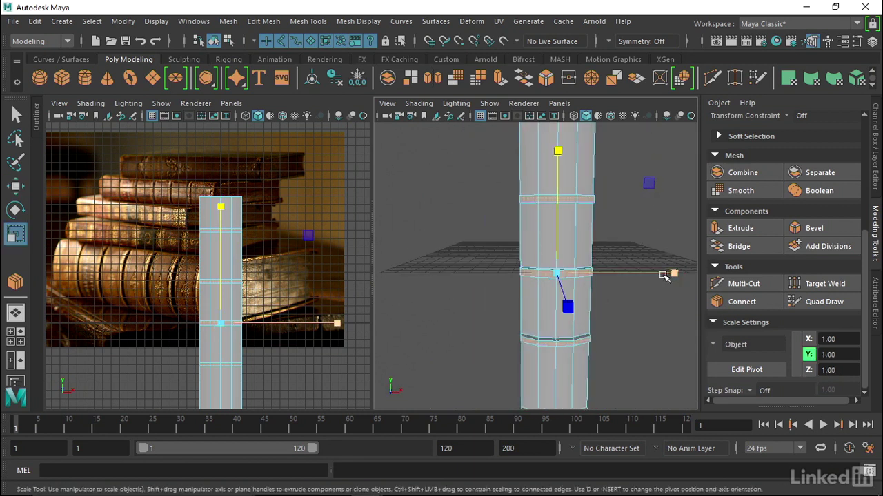
drag(675, 272, 578, 277)
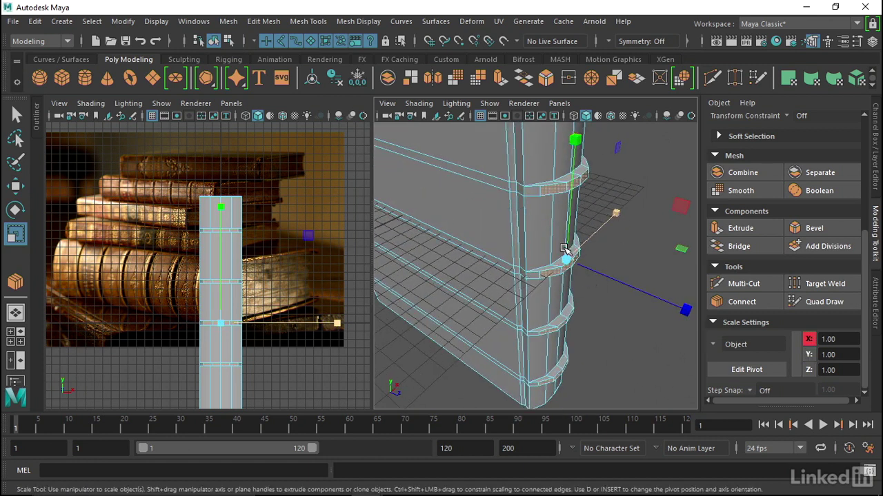
- Preview the book smoothed in object selection and inspect the raised bands along the spine and the cover corners
key(3)
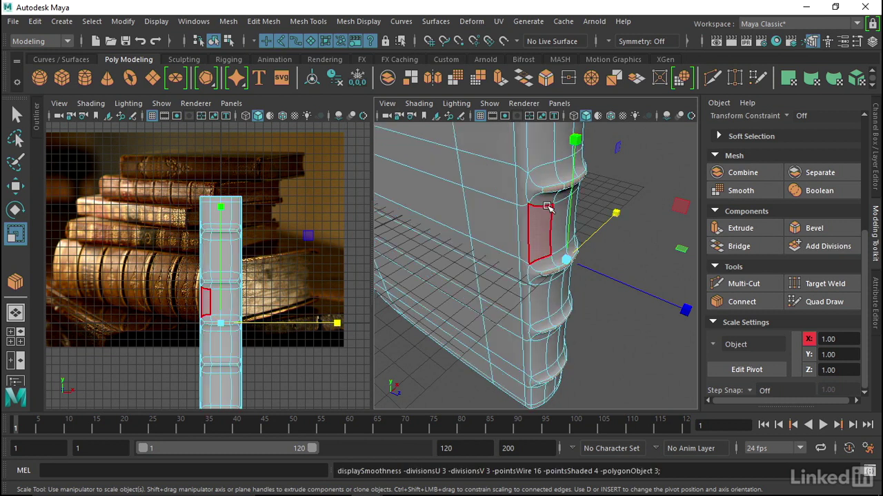
alt+drag(550, 211, 376, 188)
right_drag(536, 153, 597, 93)
click(473, 179)
alt+right_drag(473, 179, 445, 205)
alt+drag(452, 206, 560, 231)
alt+drag(539, 170, 557, 274)
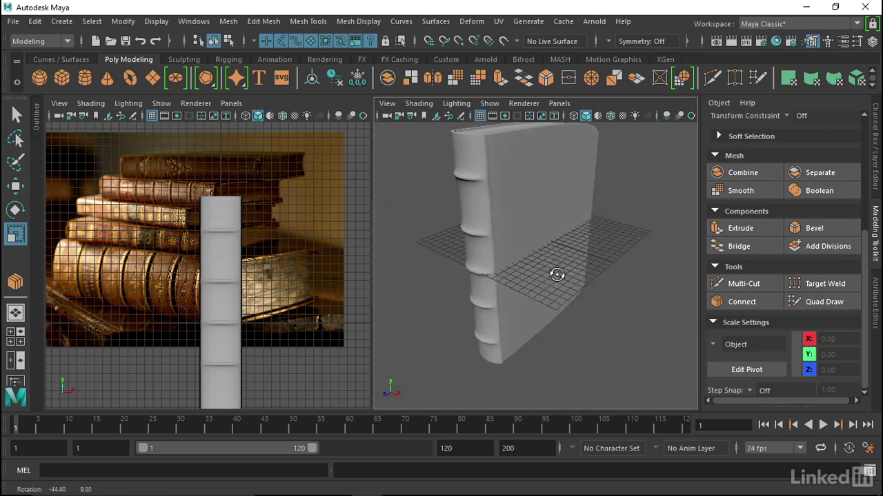
- Bevel the edge loop at the book's fore-edge corners with a fraction of 0.7 and 2 segments
click(540, 218)
alt+drag(536, 214, 455, 237)
alt+drag(577, 235, 530, 266)
right_drag(523, 192, 526, 161)
double_click(527, 190)
alt+drag(547, 191, 513, 259)
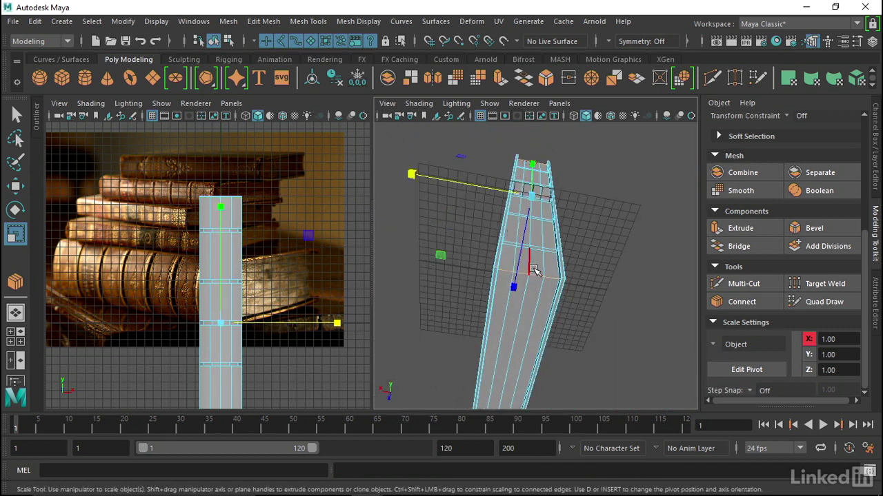
alt+right_drag(524, 253, 585, 247)
alt+drag(421, 155, 490, 285)
alt+right_drag(490, 285, 512, 273)
alt+drag(545, 269, 526, 274)
alt+middle_drag(526, 274, 530, 290)
key(3)
alt+drag(541, 232, 469, 231)
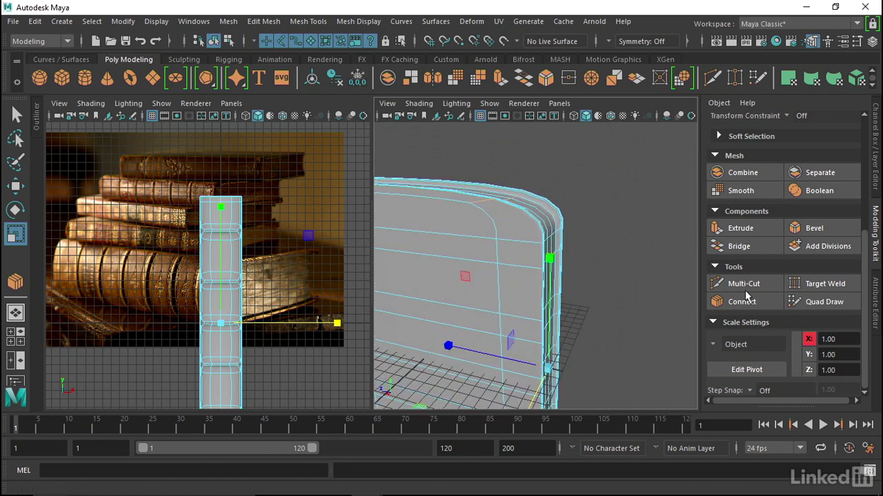
click(828, 228)
alt+drag(551, 210, 522, 253)
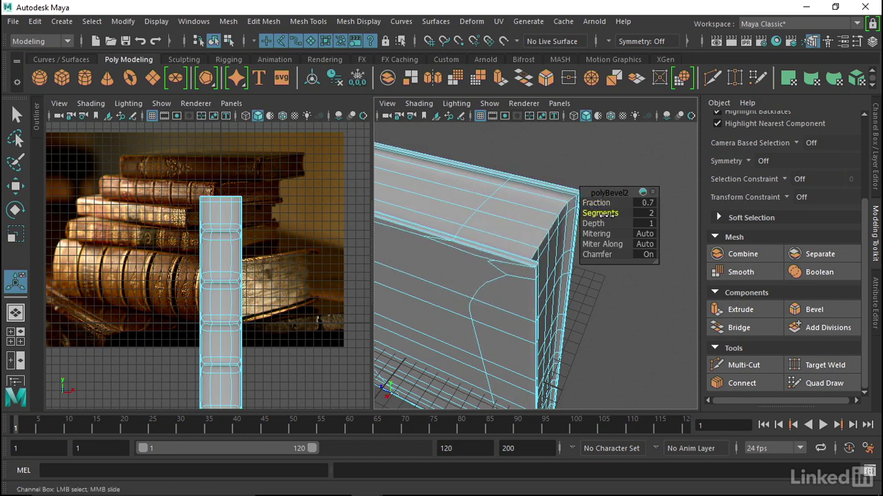
alt+drag(564, 233, 526, 226)
middle_drag(598, 202, 595, 202)
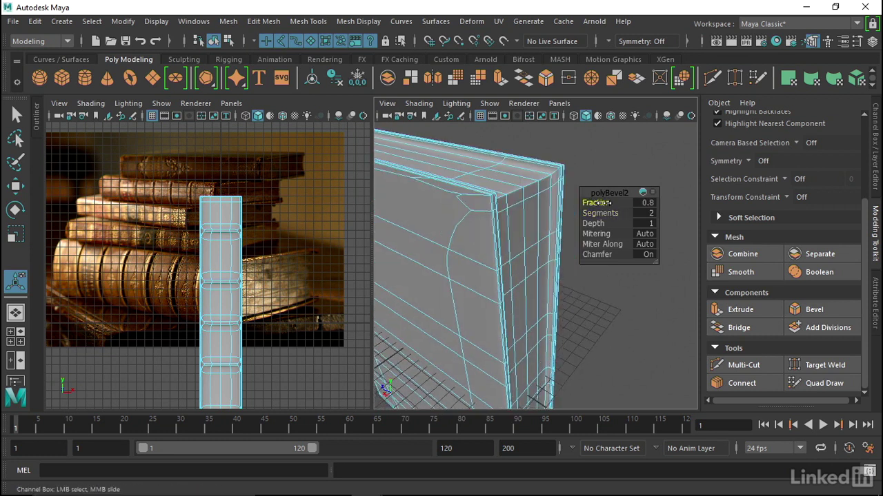
alt+drag(489, 205, 495, 205)
alt+right_drag(494, 205, 492, 208)
- Turn off the smooth preview and inspect the beveled corners, page edges and raised spine bands
key(1)
alt+drag(507, 209, 537, 208)
alt+right_drag(537, 208, 469, 203)
alt+drag(469, 203, 502, 237)
alt+right_drag(503, 237, 498, 198)
alt+drag(498, 198, 502, 204)
alt+right_drag(502, 204, 543, 211)
alt+drag(544, 211, 538, 219)
alt+right_drag(538, 218, 584, 238)
alt+middle_drag(493, 194, 545, 264)
alt+right_drag(545, 264, 476, 233)
alt+middle_drag(477, 232, 485, 193)
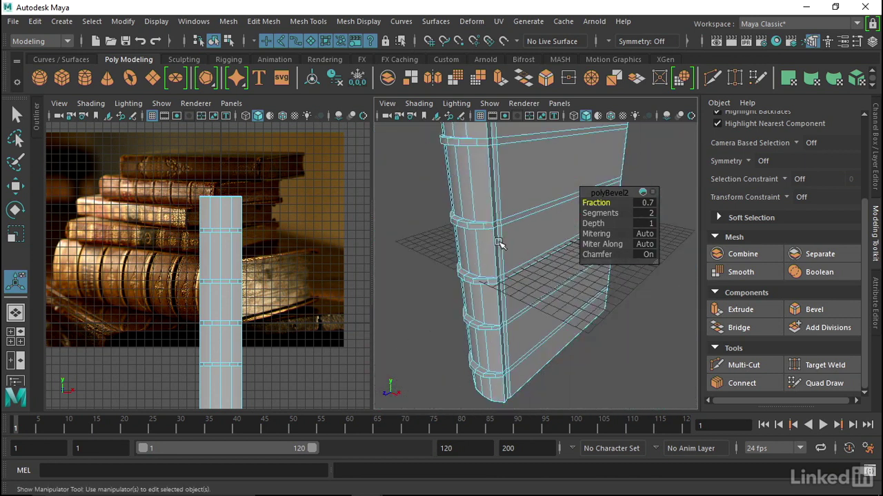
- Inspect the unsmoothed book's spine bands, cover edges and corners from several angles
alt+drag(485, 193, 490, 191)
alt+right_drag(490, 190, 492, 201)
alt+drag(492, 201, 507, 222)
click(673, 157)
alt+drag(609, 222, 616, 232)
alt+right_drag(616, 232, 597, 95)
click(610, 166)
alt+drag(527, 180, 538, 195)
alt+right_drag(537, 195, 557, 205)
alt+drag(557, 204, 551, 238)
- Preview the book smoothed and examine the spine, covers and recessed page block, then return to the unsmoothed display
click(542, 213)
key(3)
alt+right_drag(550, 238, 540, 240)
alt+drag(540, 240, 553, 215)
alt+right_drag(553, 215, 593, 207)
alt+drag(593, 207, 594, 199)
click(617, 231)
alt+drag(521, 209, 559, 237)
alt+middle_drag(559, 237, 575, 248)
alt+right_drag(565, 243, 592, 260)
alt+drag(593, 260, 387, 251)
click(542, 201)
alt+drag(542, 201, 517, 220)
alt+right_drag(517, 219, 529, 222)
key(1)
- Bevel the two edge loops where the page block meets the covers with a fraction of 0.1 and 2 segments
right_drag(512, 146, 520, 81)
double_click(513, 175)
double_click(520, 182)
alt+drag(519, 183, 528, 262)
shift+double_click(547, 282)
mouse_move(528, 263)
alt+middle_down()
mouse_move(522, 190)
mouse_move(558, 211)
alt+middle_up()
mouse_move(557, 211)
alt+mouse_down()
mouse_move(581, 158)
mouse_move(560, 213)
mouse_move(530, 231)
mouse_move(548, 232)
mouse_move(504, 232)
mouse_move(622, 270)
mouse_move(573, 259)
mouse_move(526, 233)
mouse_move(509, 240)
mouse_move(455, 289)
mouse_move(522, 321)
alt+mouse_up()
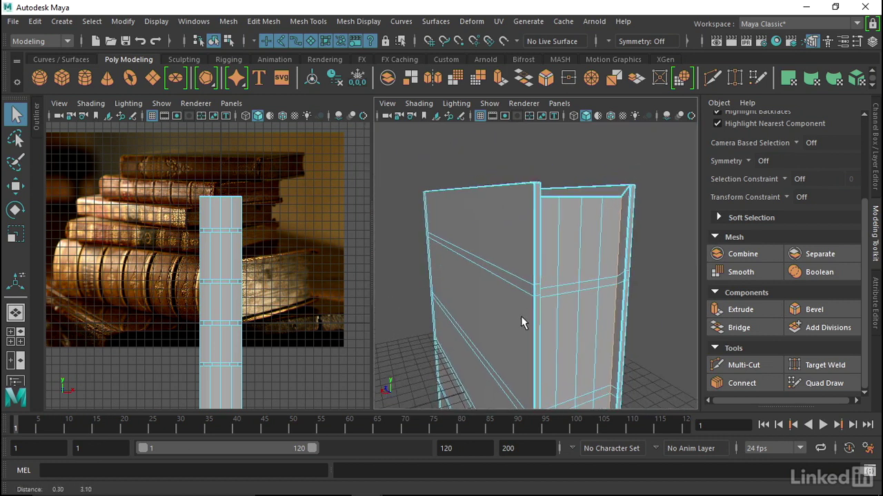
click(827, 311)
alt+drag(607, 256, 577, 276)
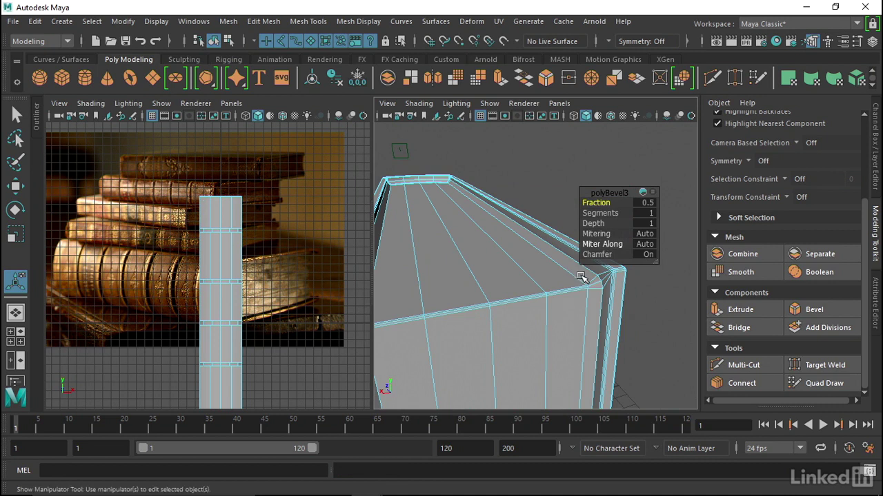
mouse_move(598, 213)
mouse_down()
mouse_move(609, 216)
mouse_move(588, 203)
mouse_move(595, 203)
mouse_up()
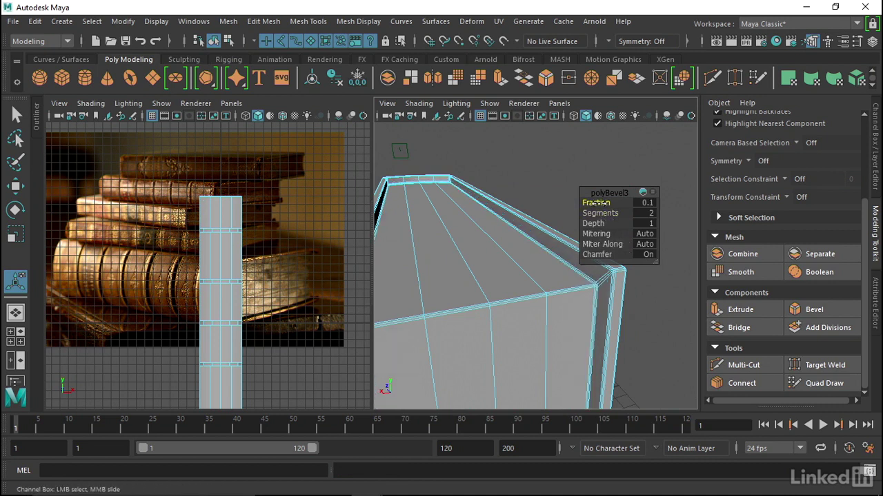
- Preview the book smoothed in object selection and check the page block's beveled corners, cover edges and raised spine bands
alt+drag(541, 219, 454, 249)
alt+right_drag(453, 249, 527, 93)
key(q)
click(524, 167)
alt+drag(548, 254, 601, 271)
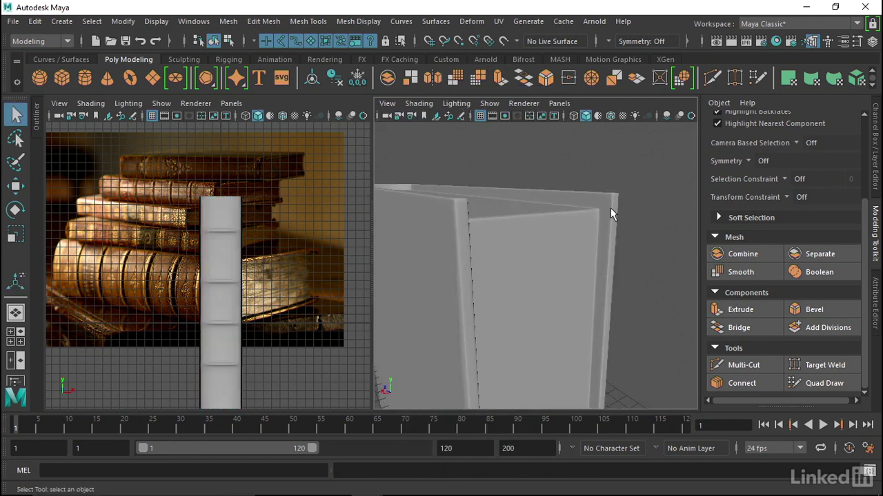
alt+drag(566, 216, 531, 222)
alt+right_drag(531, 223, 469, 238)
alt+drag(469, 238, 542, 262)
alt+right_drag(542, 262, 538, 295)
alt+middle_drag(538, 296, 562, 242)
alt+drag(509, 252, 514, 277)
alt+right_drag(514, 277, 504, 272)
click(540, 238)
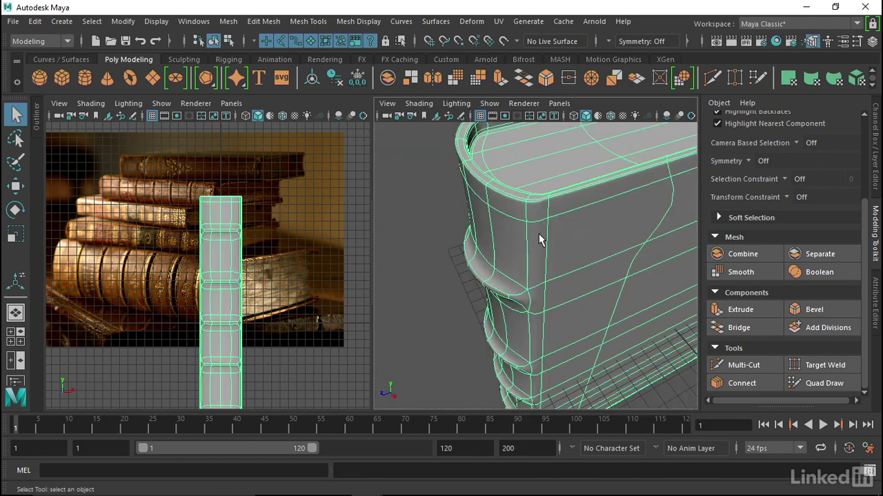
- Turn off the smooth preview and view the whole book from the spine side
alt+right_drag(551, 225, 507, 238)
key(1)
alt+drag(513, 225, 516, 183)
alt+right_drag(516, 183, 522, 234)
mouse_move(522, 234)
alt+middle_down()
mouse_move(526, 187)
mouse_move(530, 225)
alt+middle_up()
alt+right_drag(530, 225, 519, 224)
alt+drag(518, 224, 561, 243)
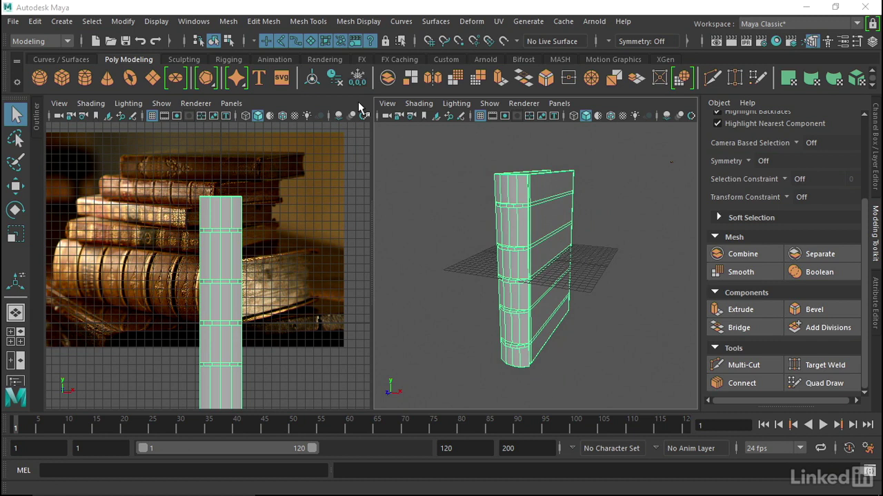
- Save the scene as Book_GEO in the Maya project's assets folder
click(12, 26)
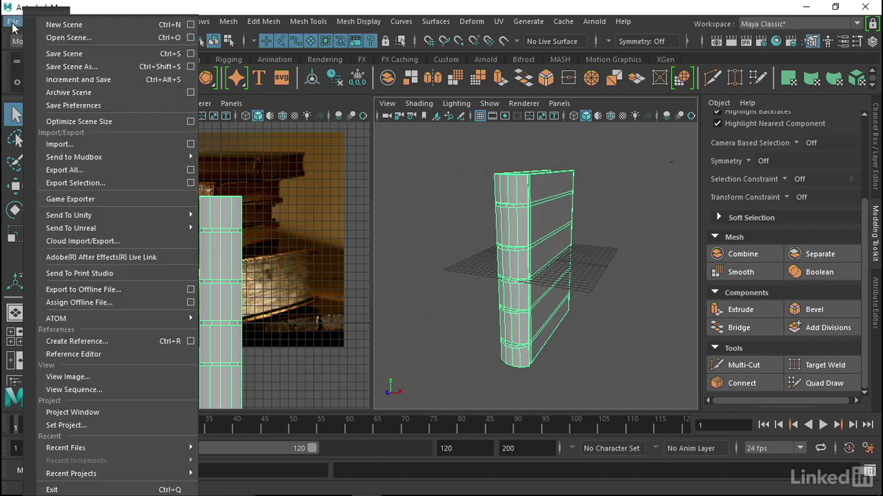
click(74, 70)
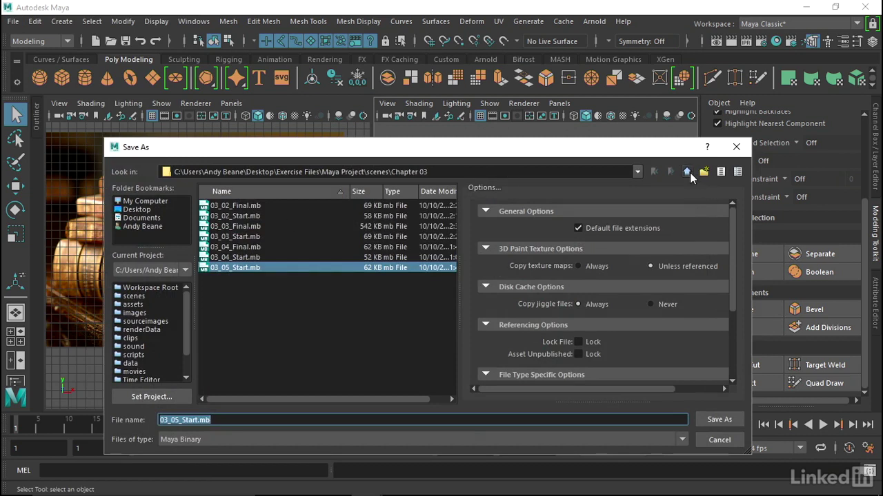
click(689, 172)
click(686, 173)
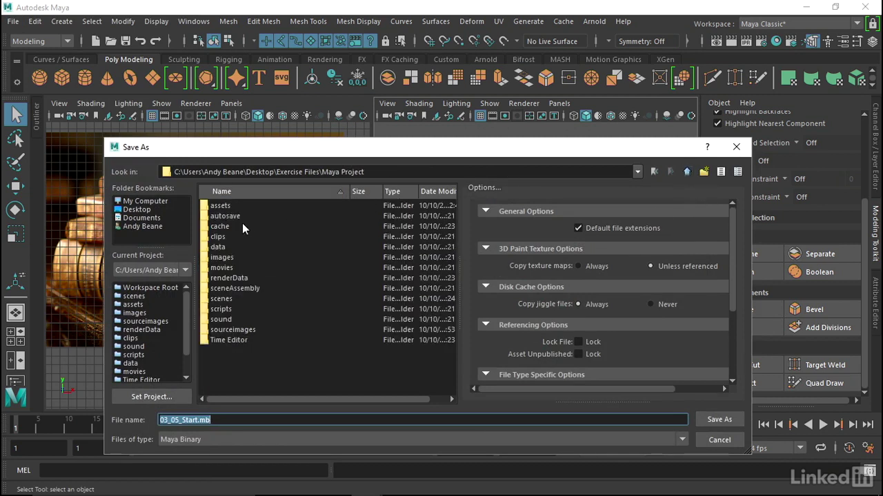
double_click(218, 205)
click(197, 420)
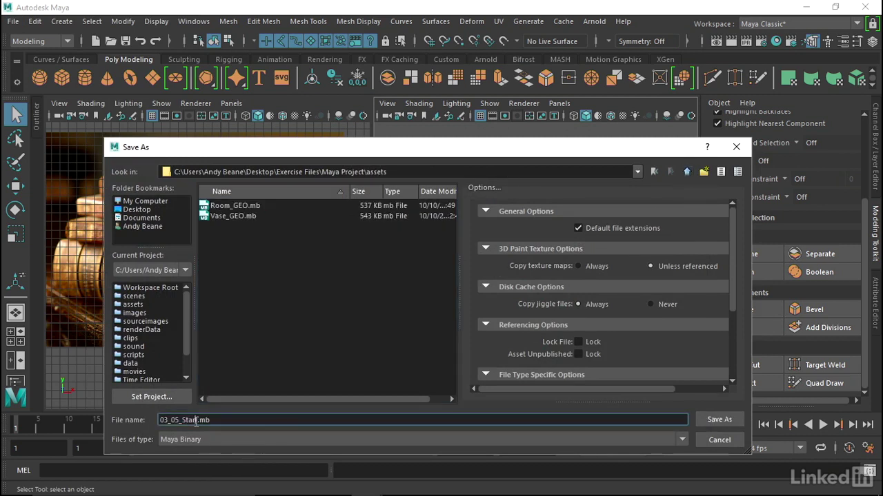
drag(197, 420, 145, 422)
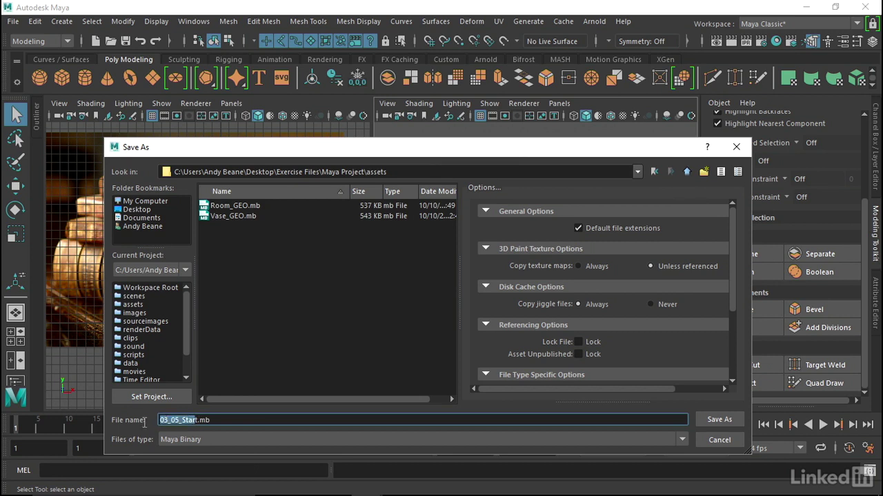
key(BackSpace)
text(Book_GEO)
click(718, 420)
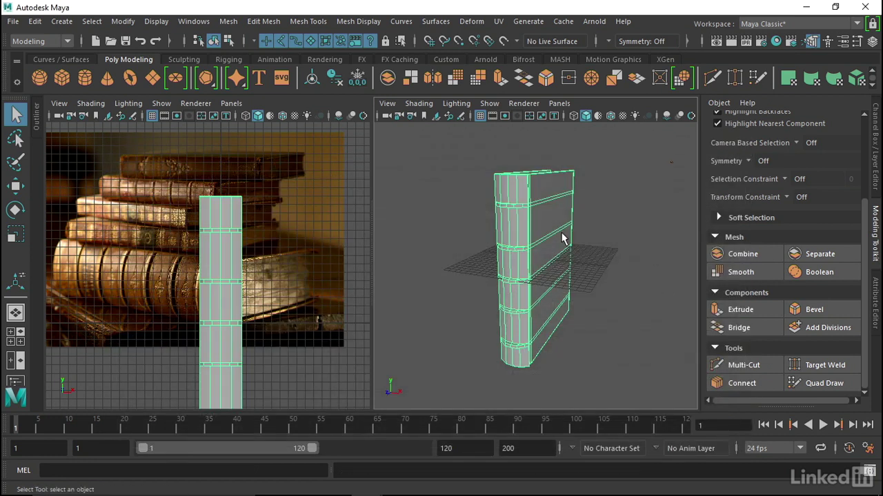